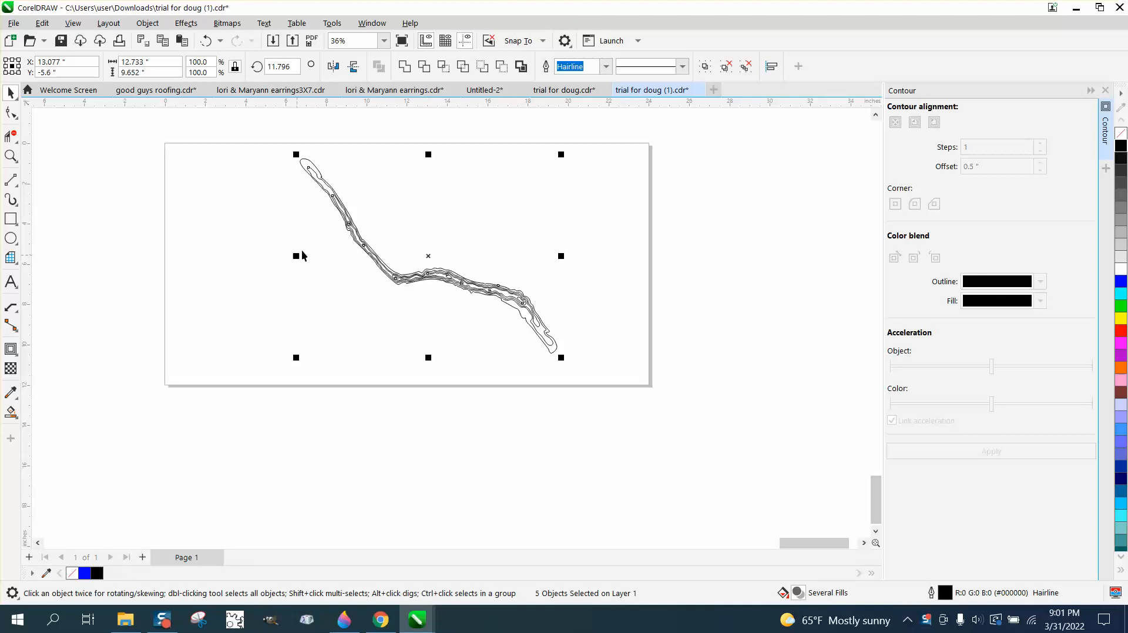
Move only the outermost outline of the nested river shape 20 inches left, off the page.
left_click(450, 119)
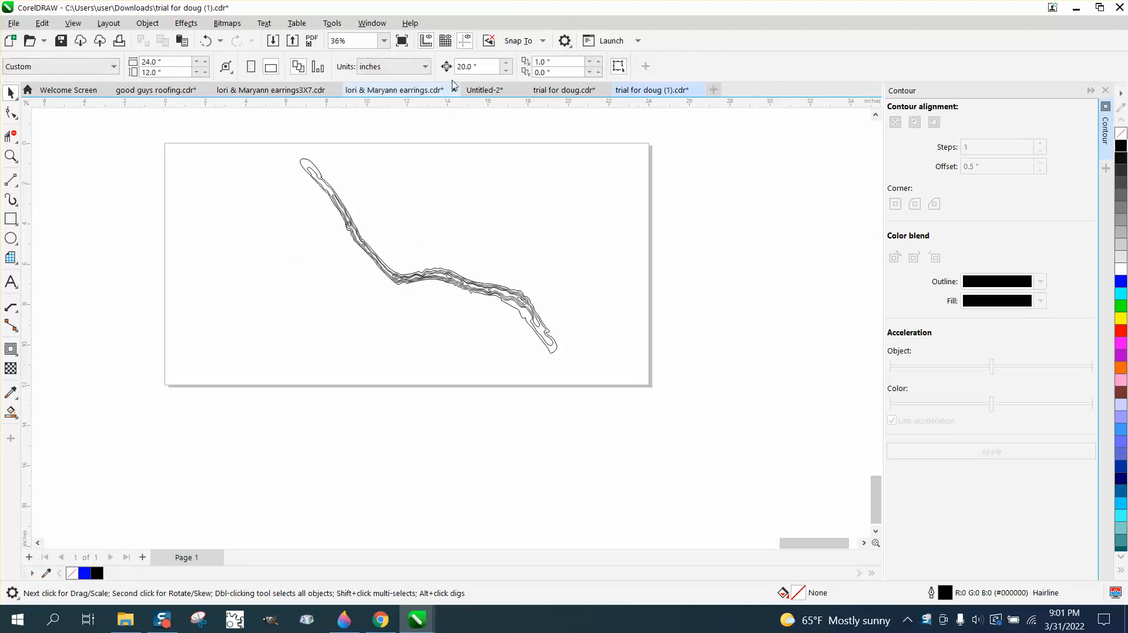
left_click(311, 164)
key("shift+Left")
scroll(531, 235, "down", 1)
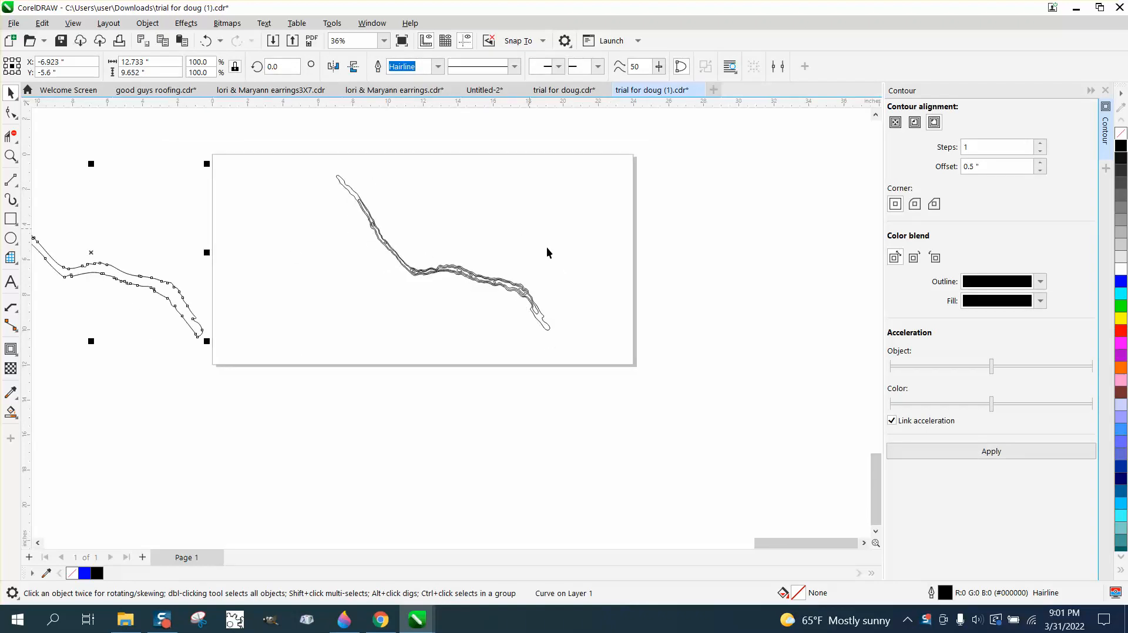
Examine the nodes and jagged bumps along the moved outline up close.
left_click(11, 156)
left_click_drag(100, 177, 330, 344)
scroll(403, 356, "up", 5)
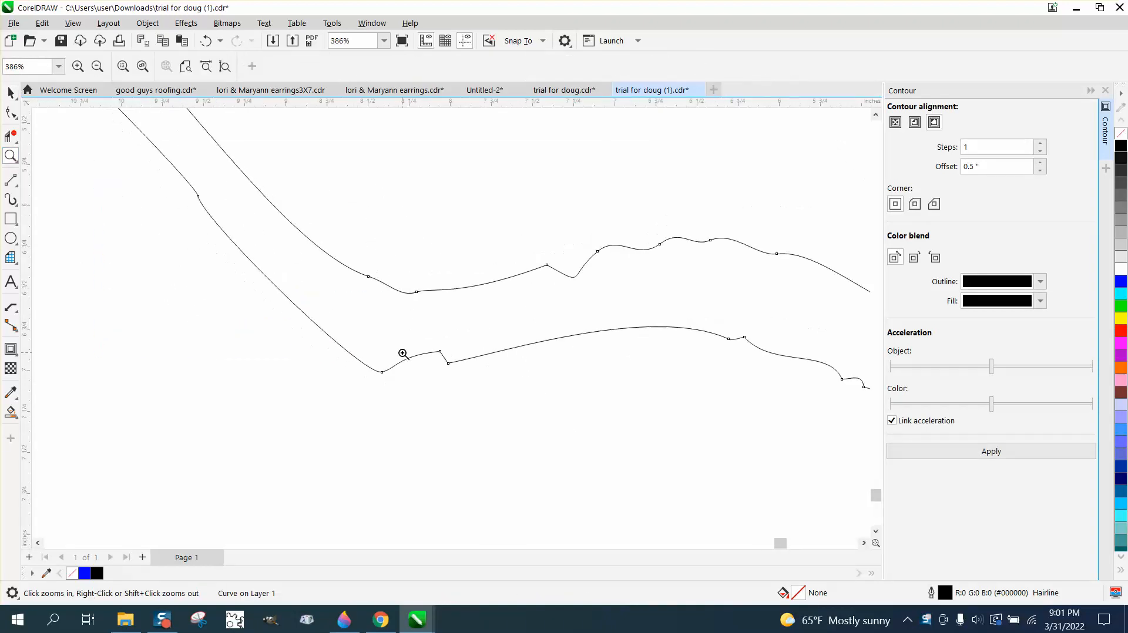
left_click_drag(507, 339, 633, 400)
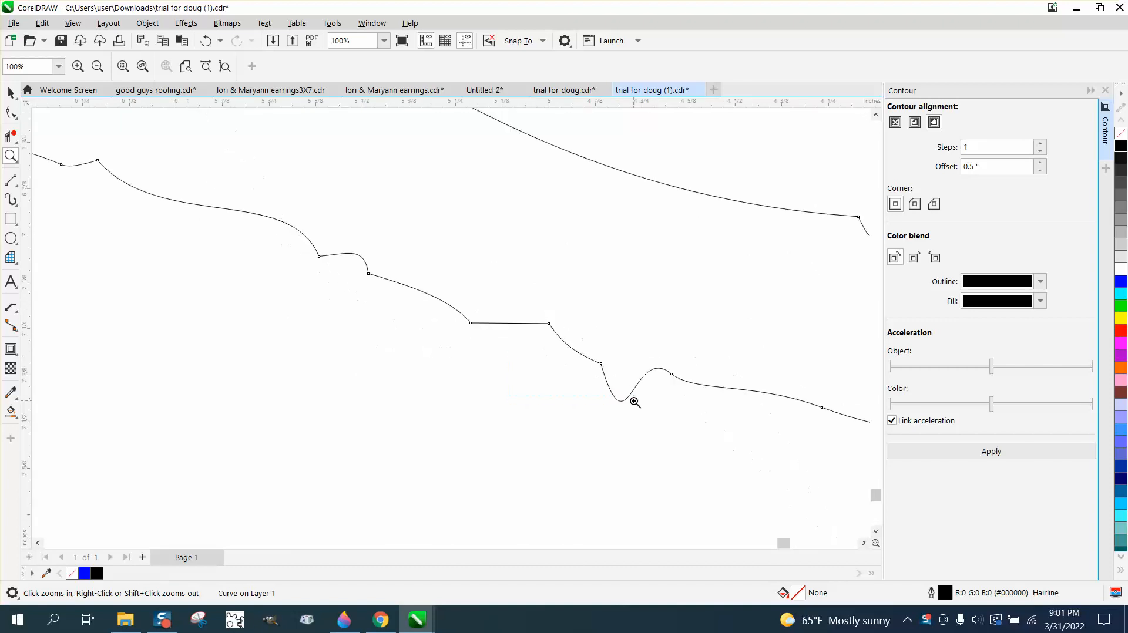
scroll(386, 289, "down", 3)
scroll(386, 289, "down", 8)
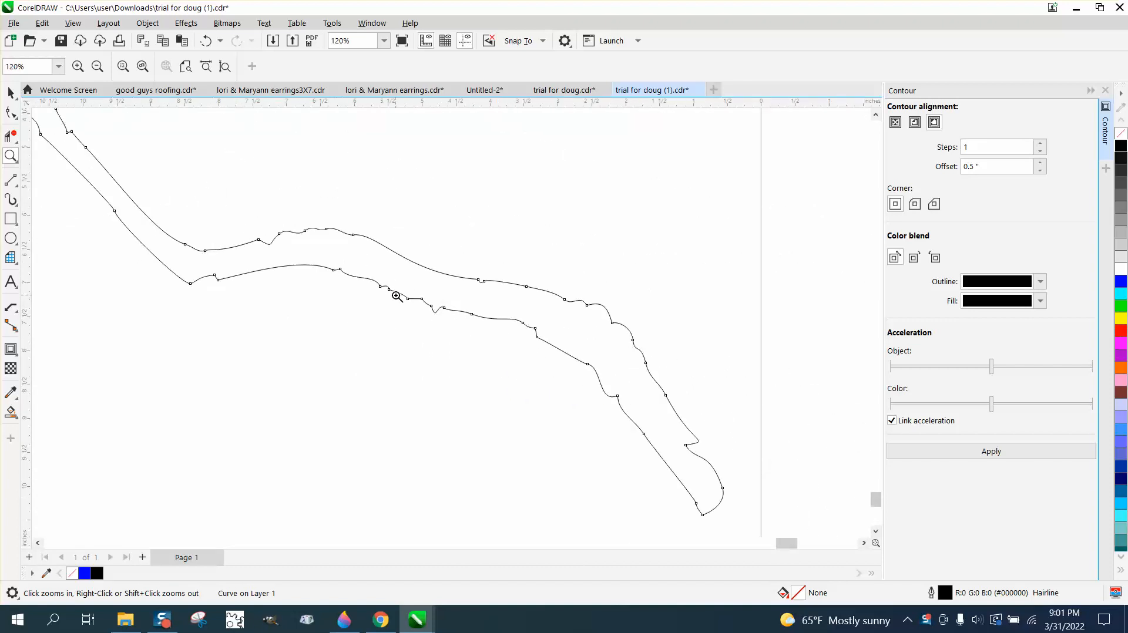
left_click(11, 93)
scroll(315, 322, "down", 2)
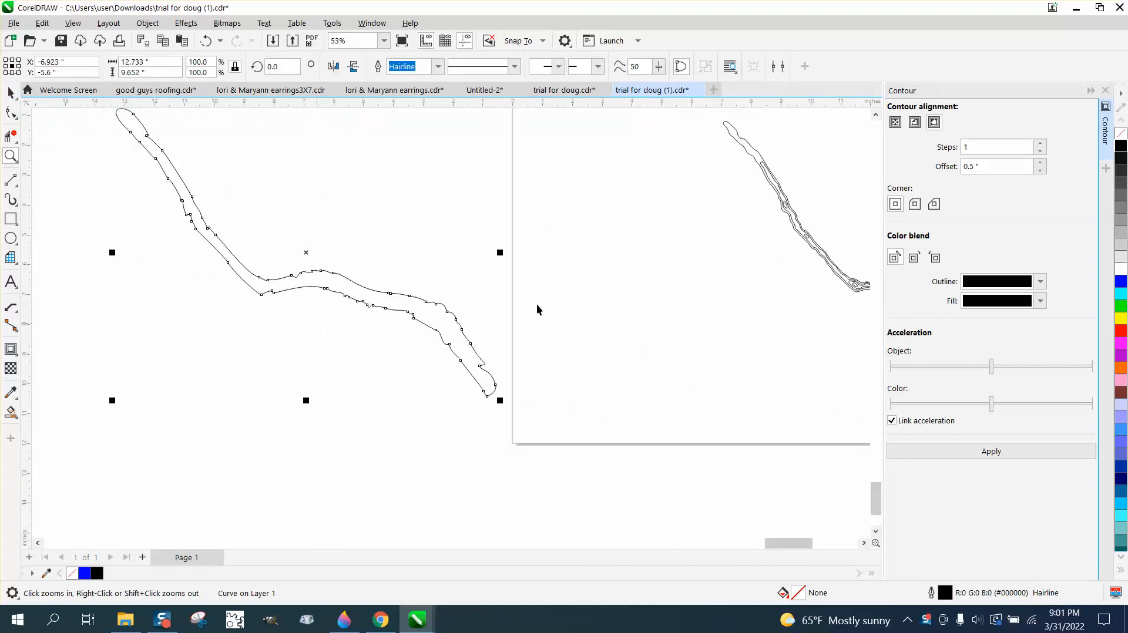
scroll(541, 270, "down", 1)
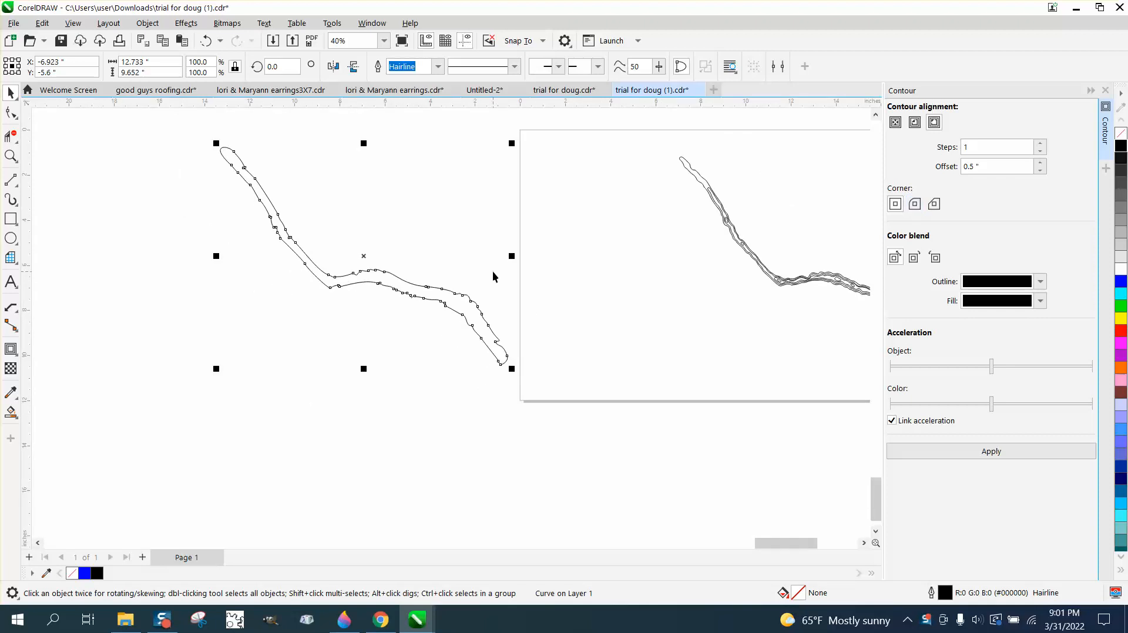
Apply a one-step 0.5-inch outside contour with round corners to the moved outline and break the contour apart.
left_click(914, 207)
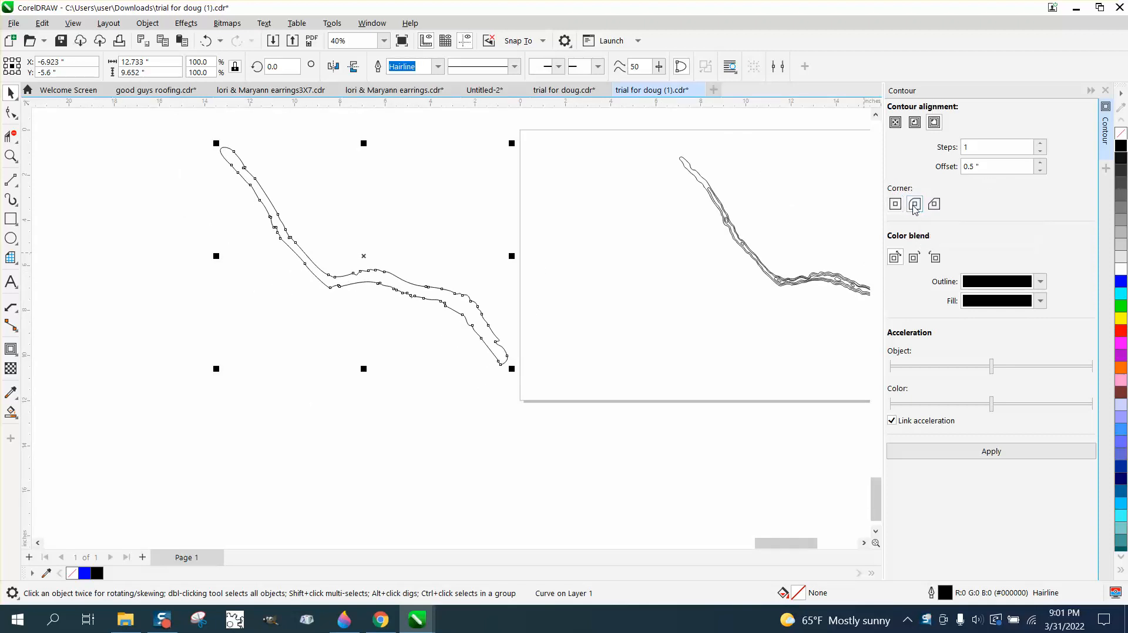
left_click(987, 456)
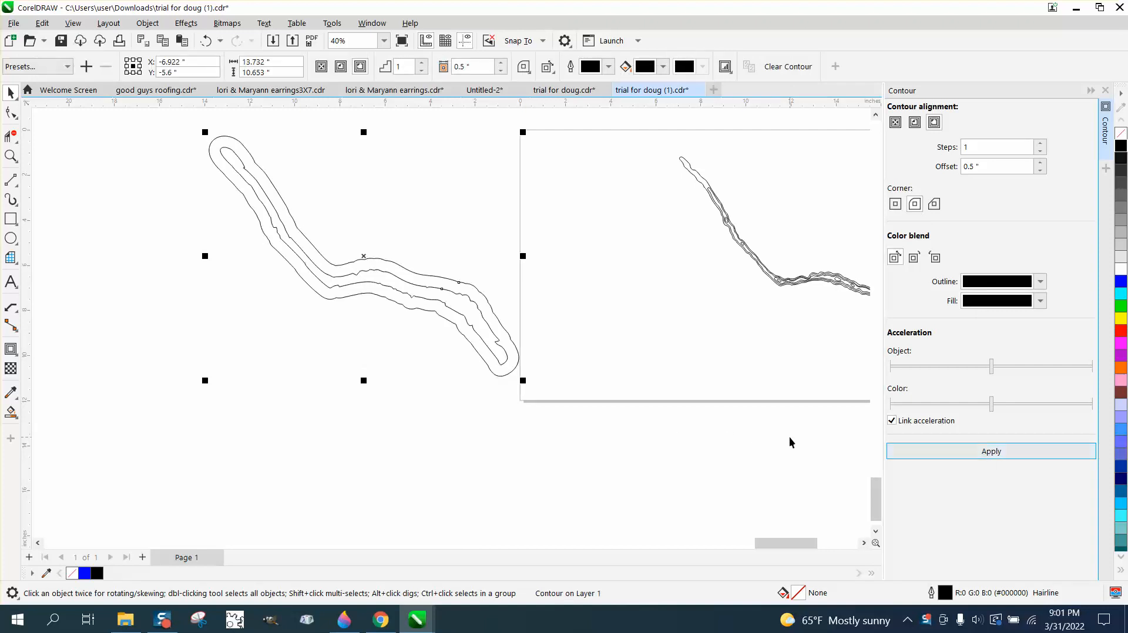
left_click(148, 23)
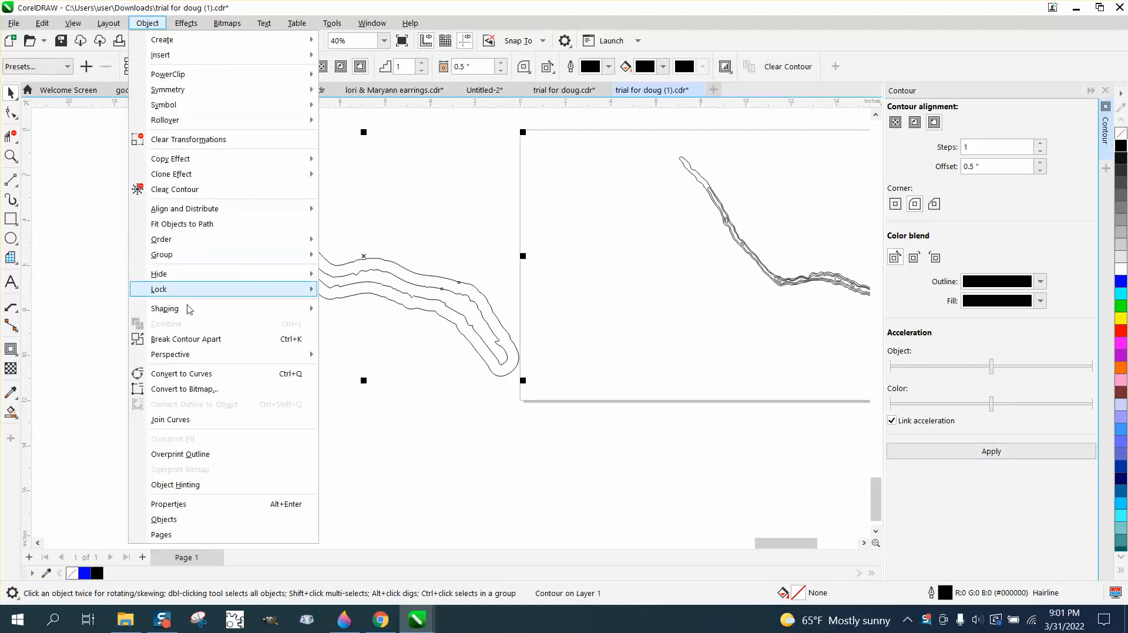
left_click(200, 339)
scroll(613, 331, "down", 3)
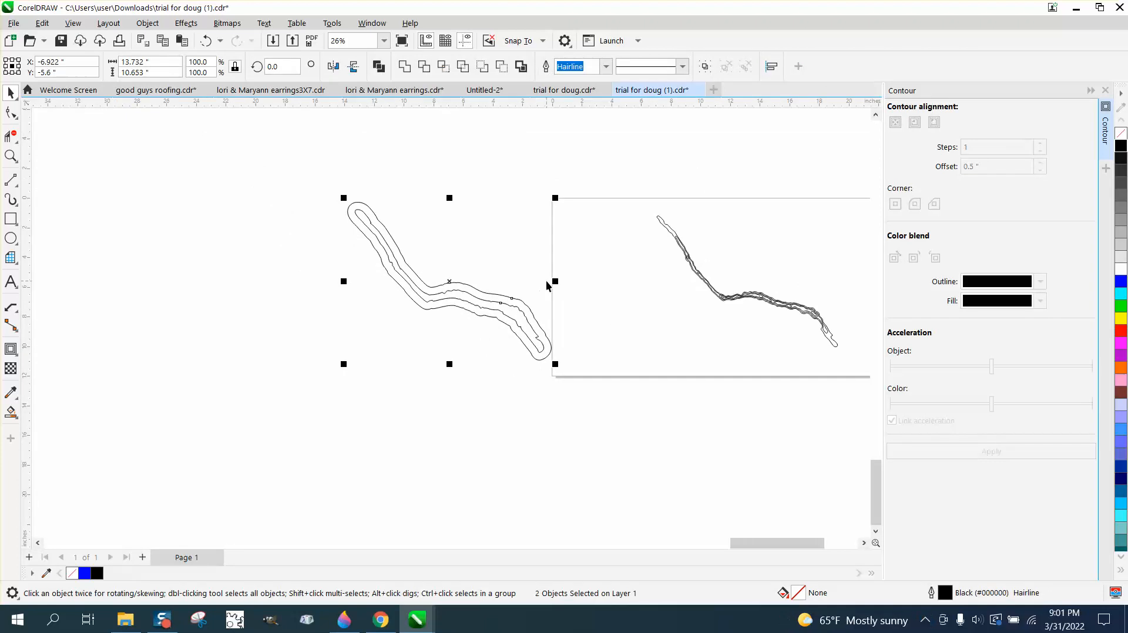
Move the separated outer contour 20 inches left and the original outline inside it 20 inches up.
left_click(529, 308)
left_click(526, 311)
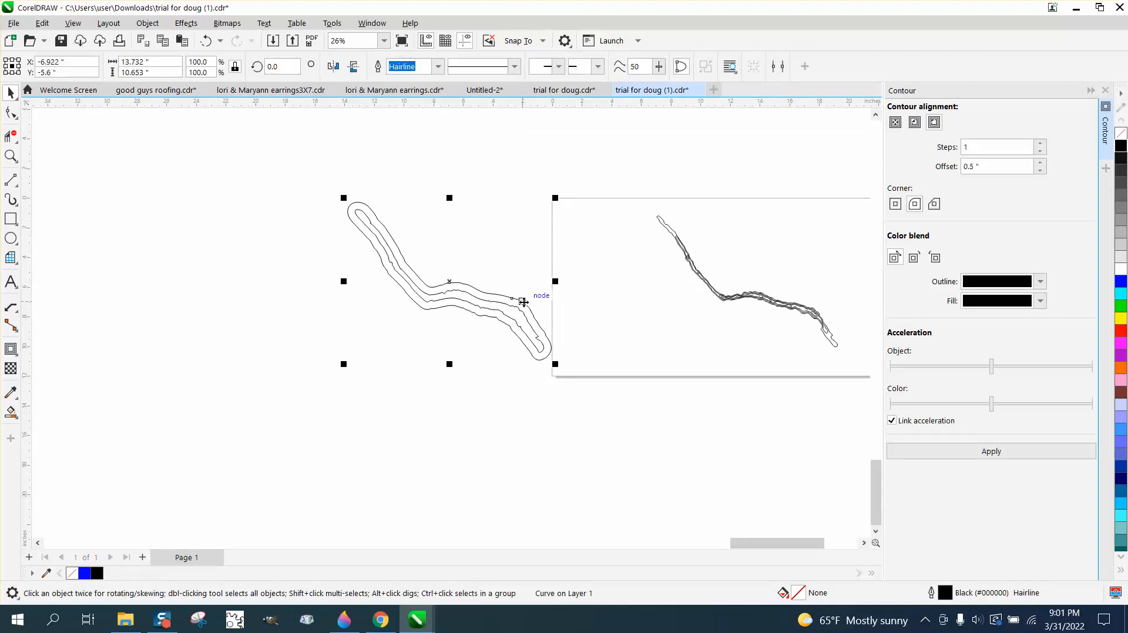
key("Left")
scroll(511, 313, "down", 1)
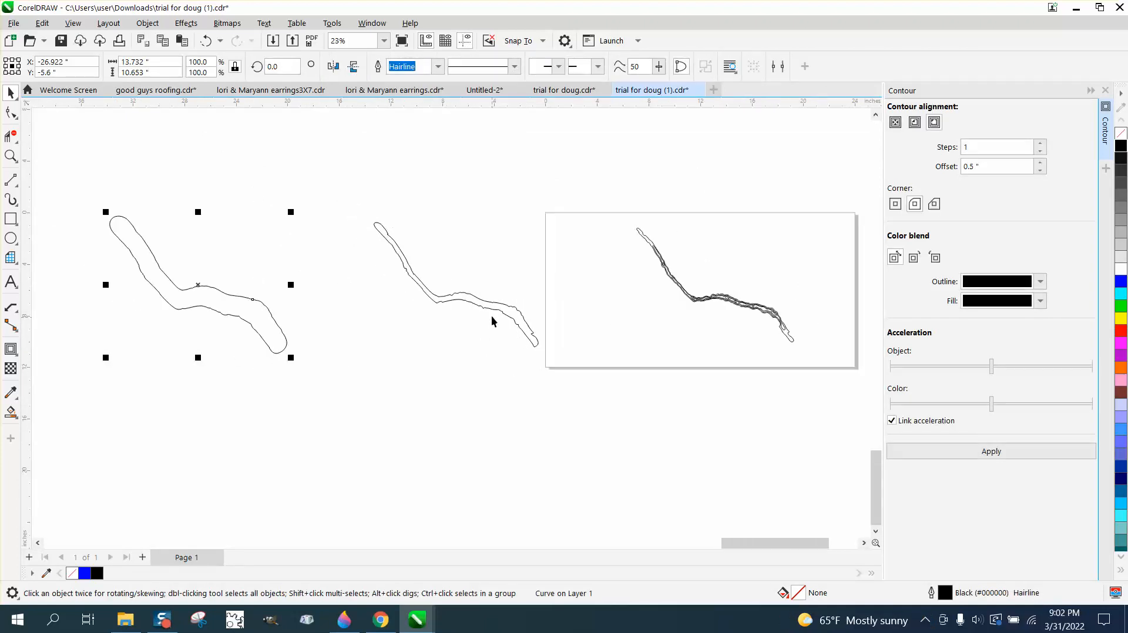
left_click(504, 307)
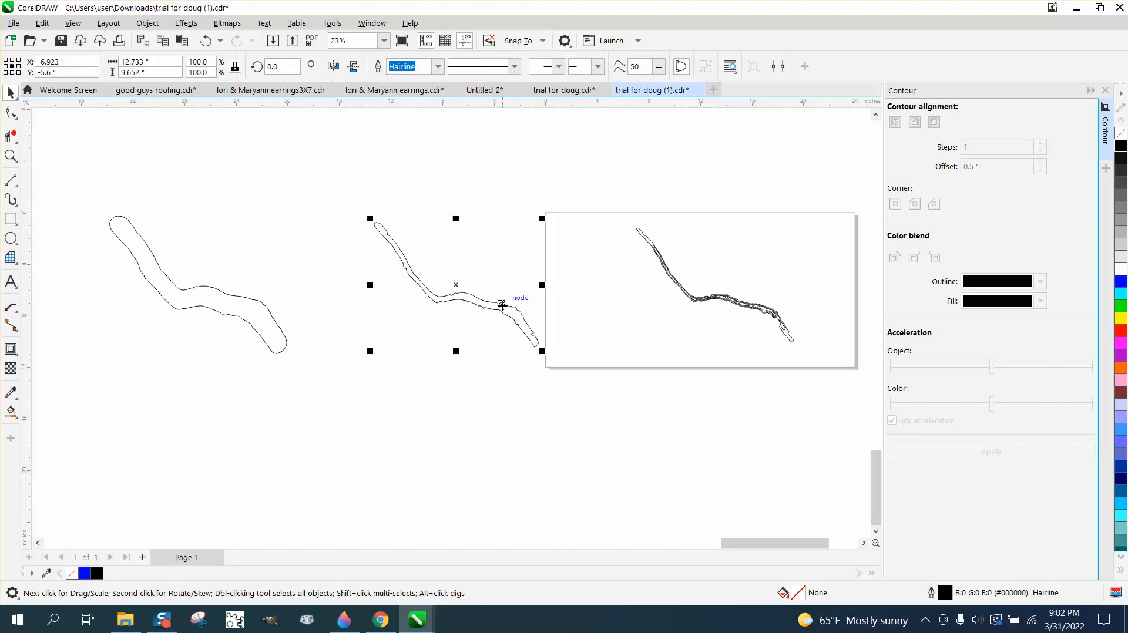
key("Delete")
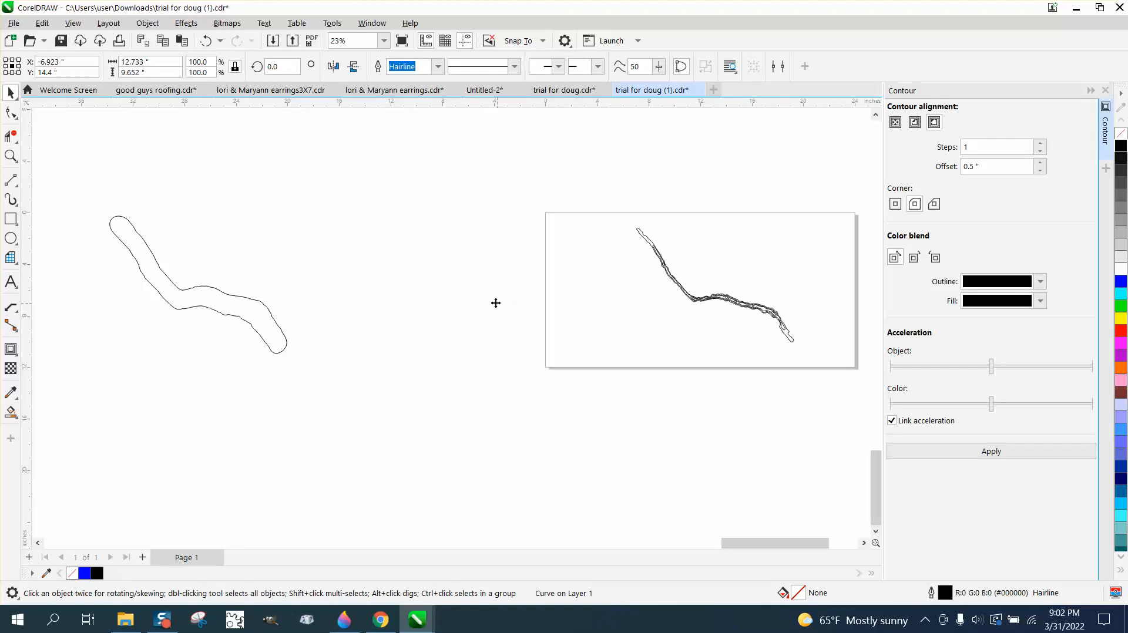
Move the outermost outline remaining on the page 20 inches left, off the page.
left_click(11, 156)
left_click_drag(631, 206, 745, 297)
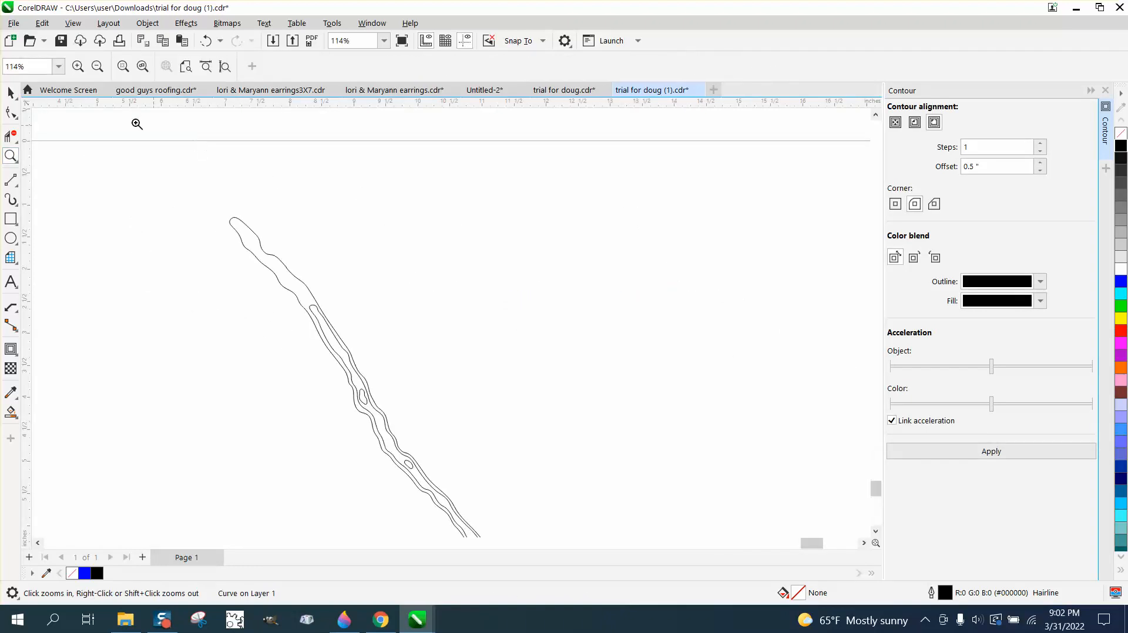
key("space")
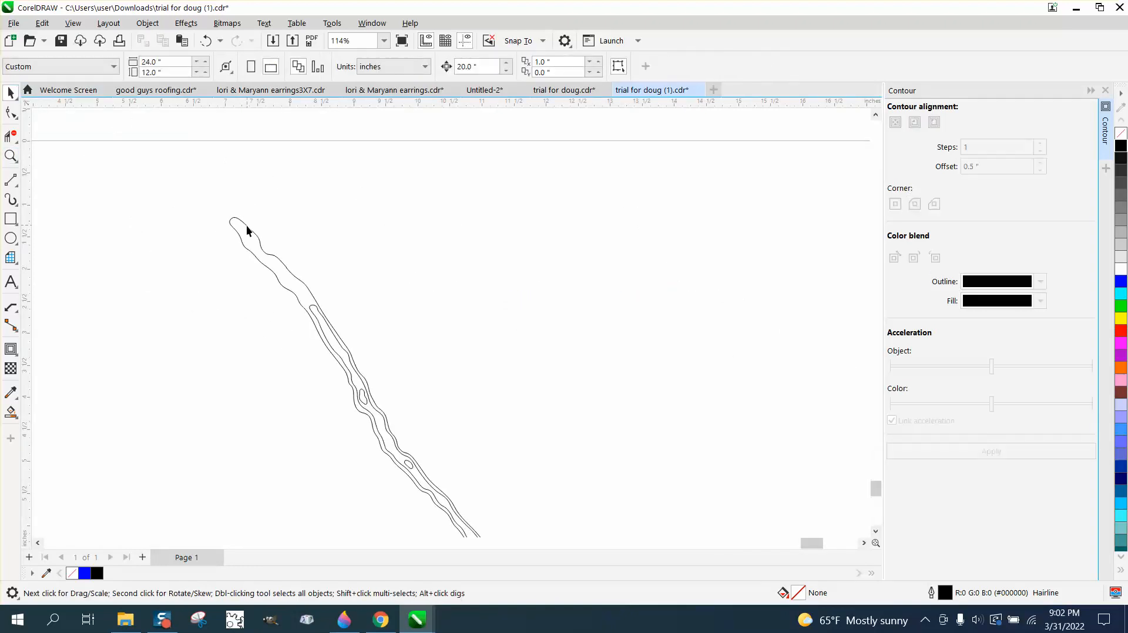
left_click(246, 226)
key("Left")
scroll(435, 247, "down", 1)
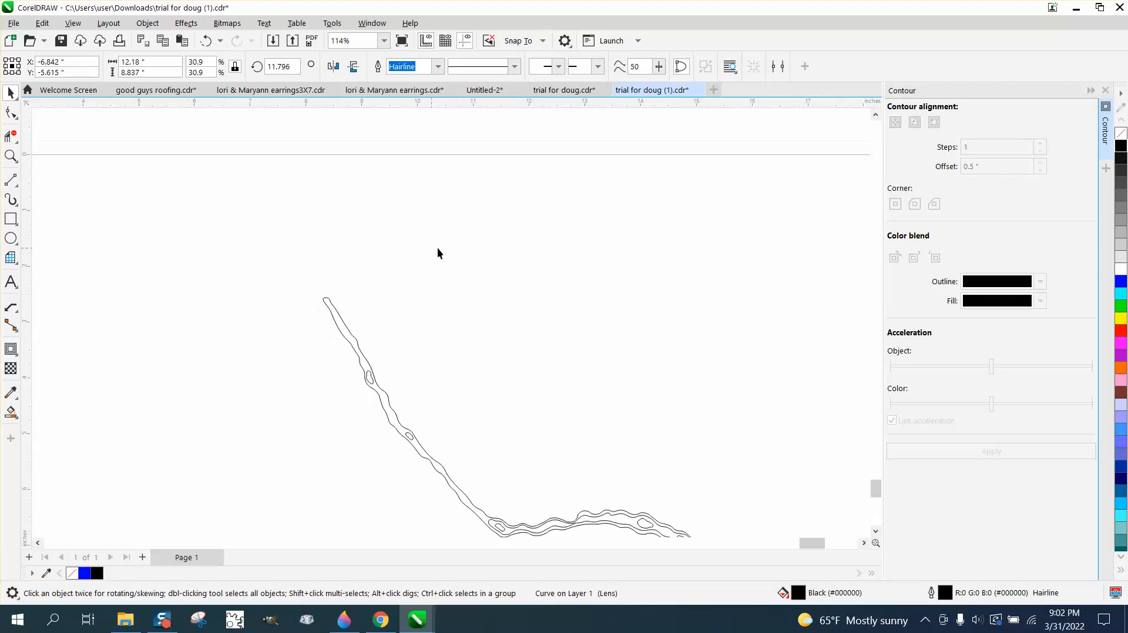
scroll(438, 250, "down", 5)
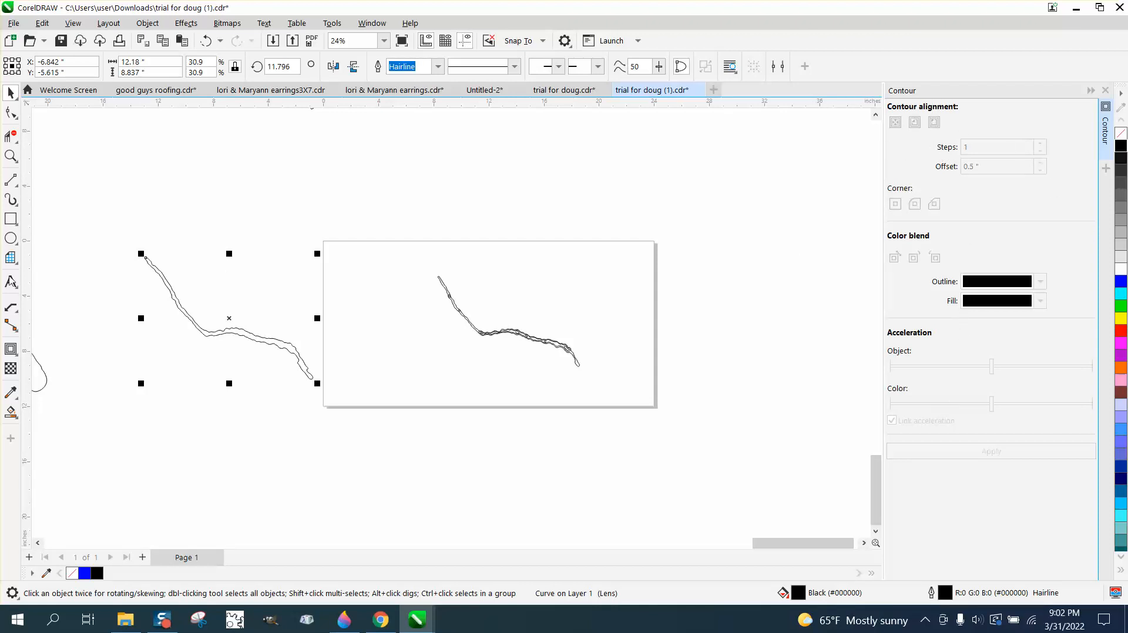
Create a blue Smart Fill shape from the second outline beside the page and move it 20 inches up into the original outline.
left_click(17, 418)
left_click(44, 428)
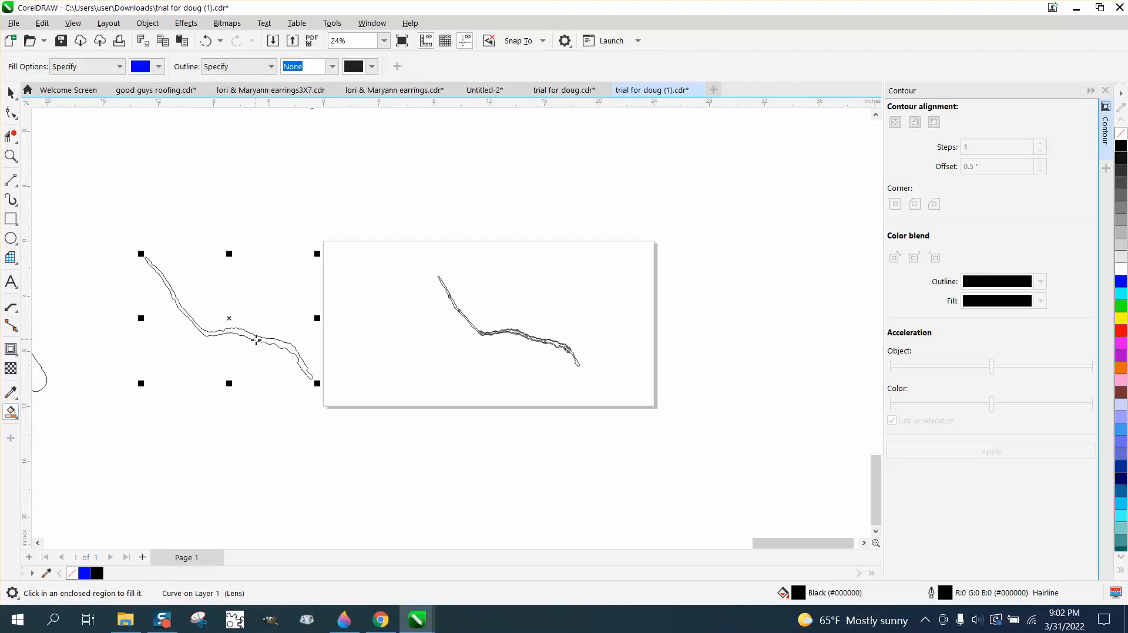
left_click(257, 340)
key("Up")
scroll(268, 341, "down", 2)
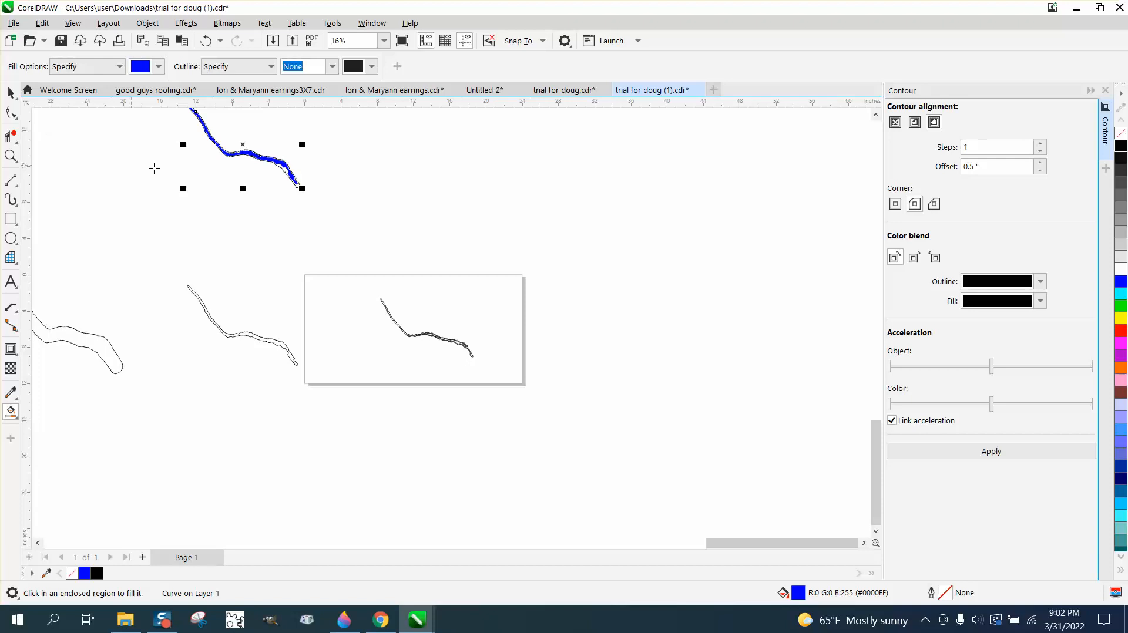
left_click(11, 156)
left_click_drag(249, 141, 326, 194)
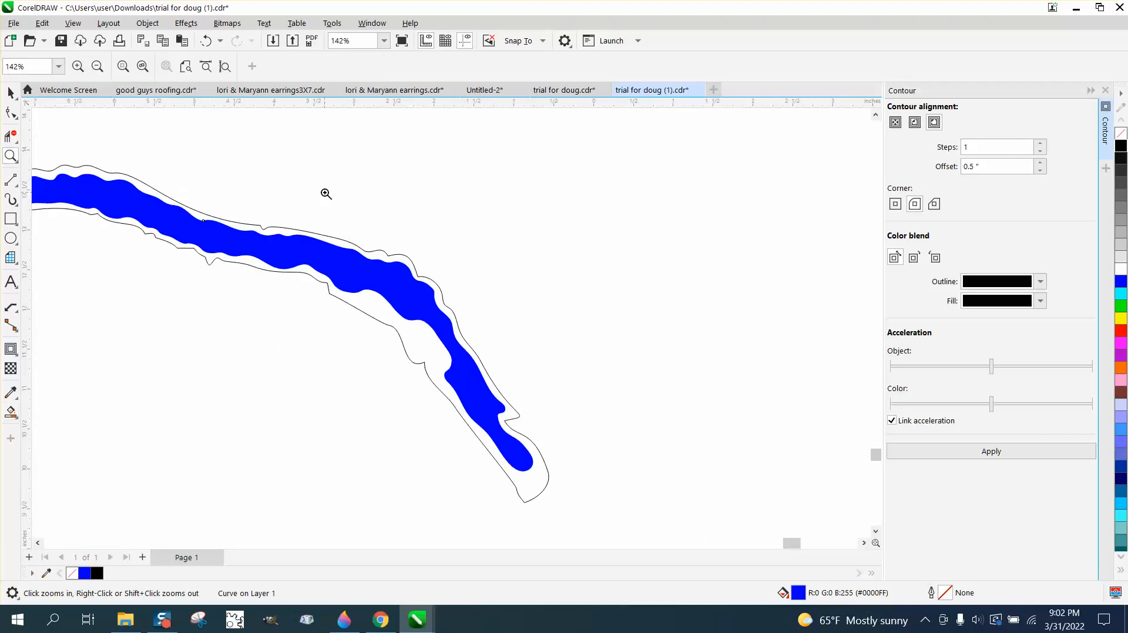
scroll(346, 201, "down", 4)
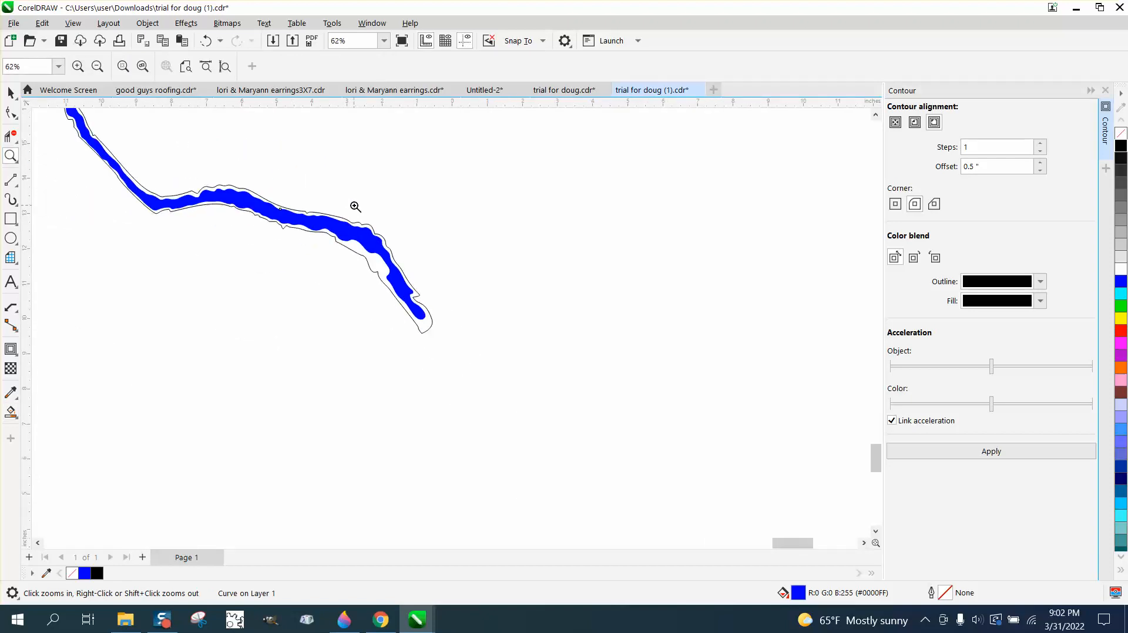
scroll(359, 207, "down", 1)
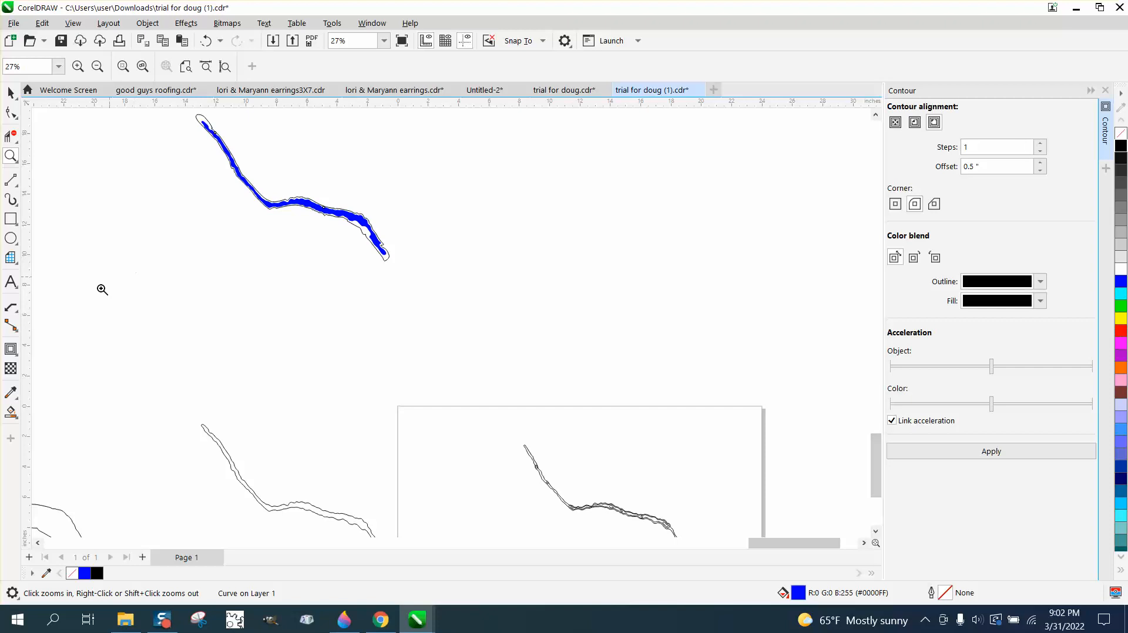
Create another blue Smart Fill copy of the second outline and move it 20 inches right and 20 inches up.
left_click(11, 412)
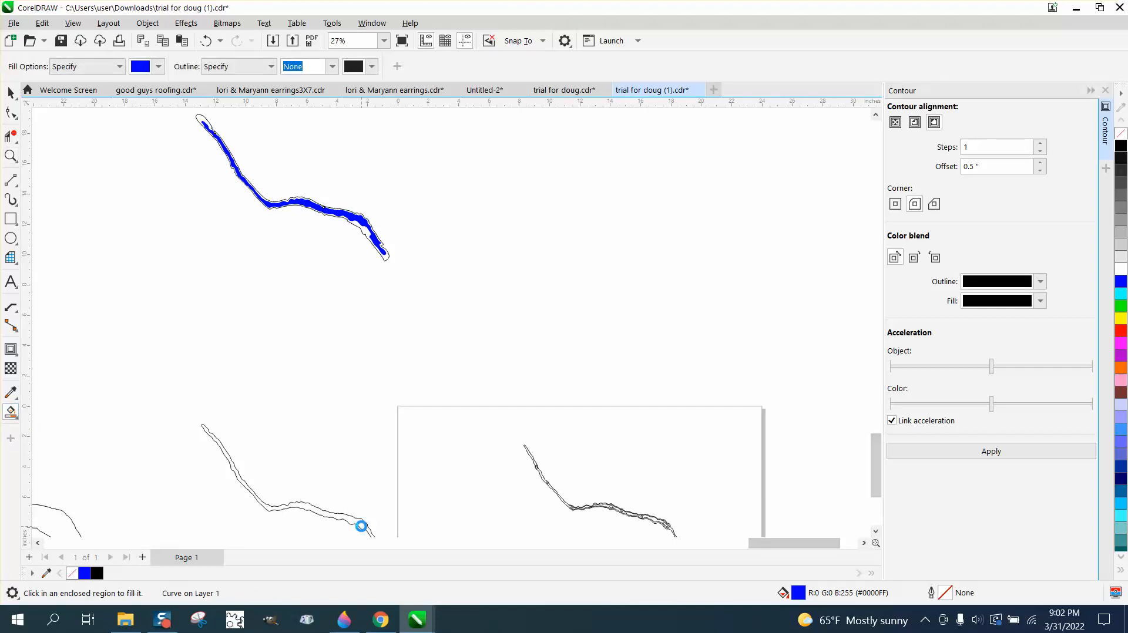
left_click(361, 525)
scroll(331, 421, "down", 1)
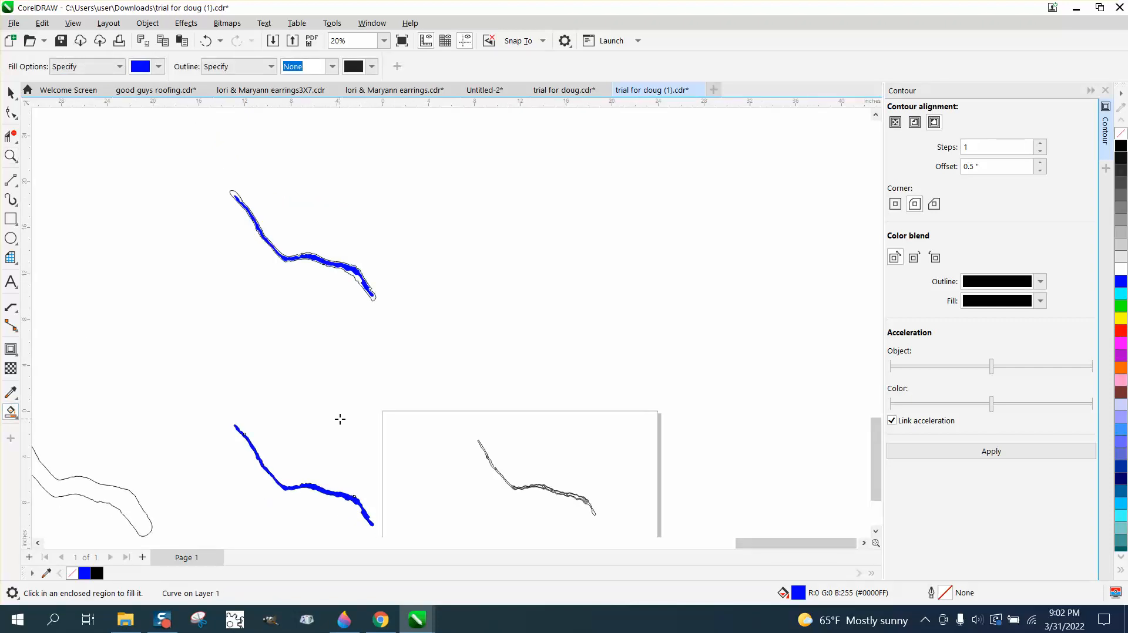
key("Right")
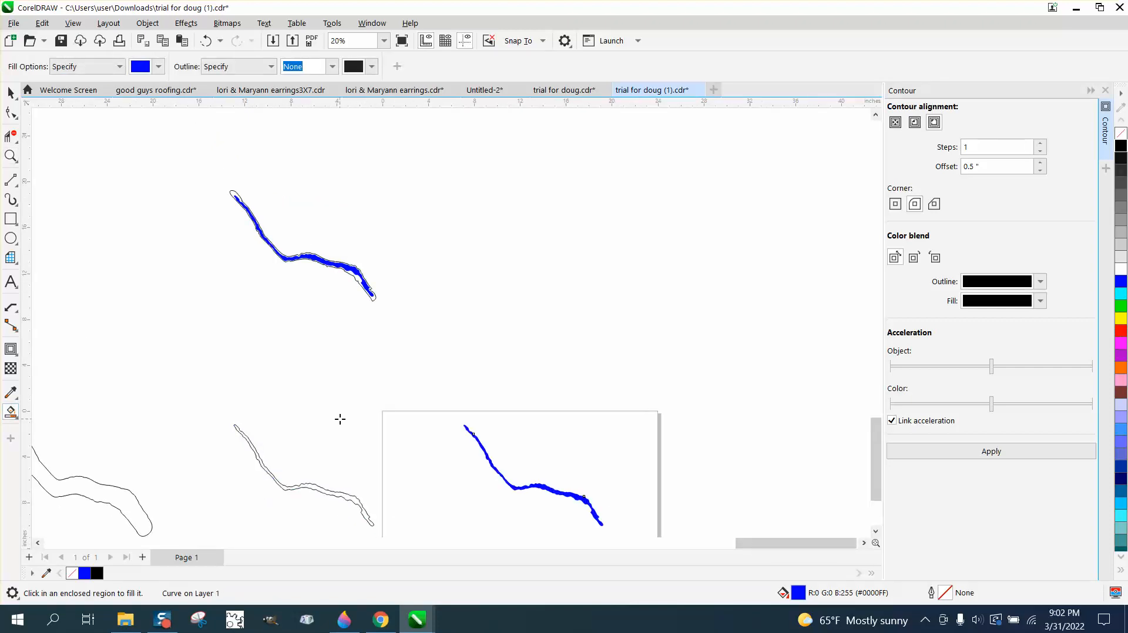
key("Up")
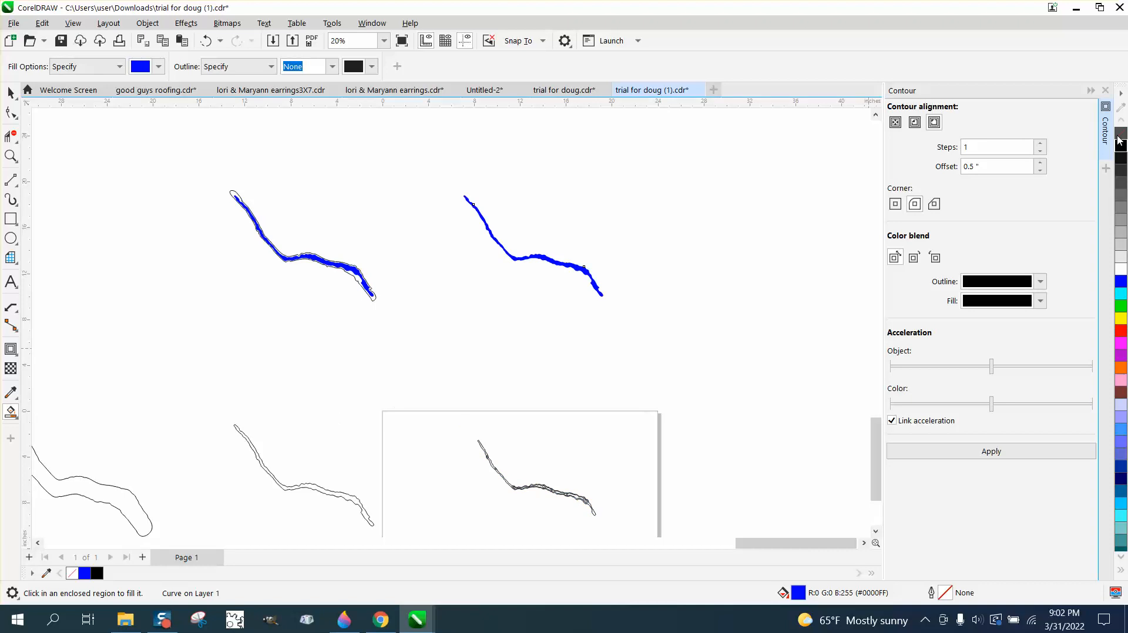
Give the new copy no fill and a black outline, and apply a 0.4-inch outside contour to it.
left_click(1121, 133)
right_click(1120, 146)
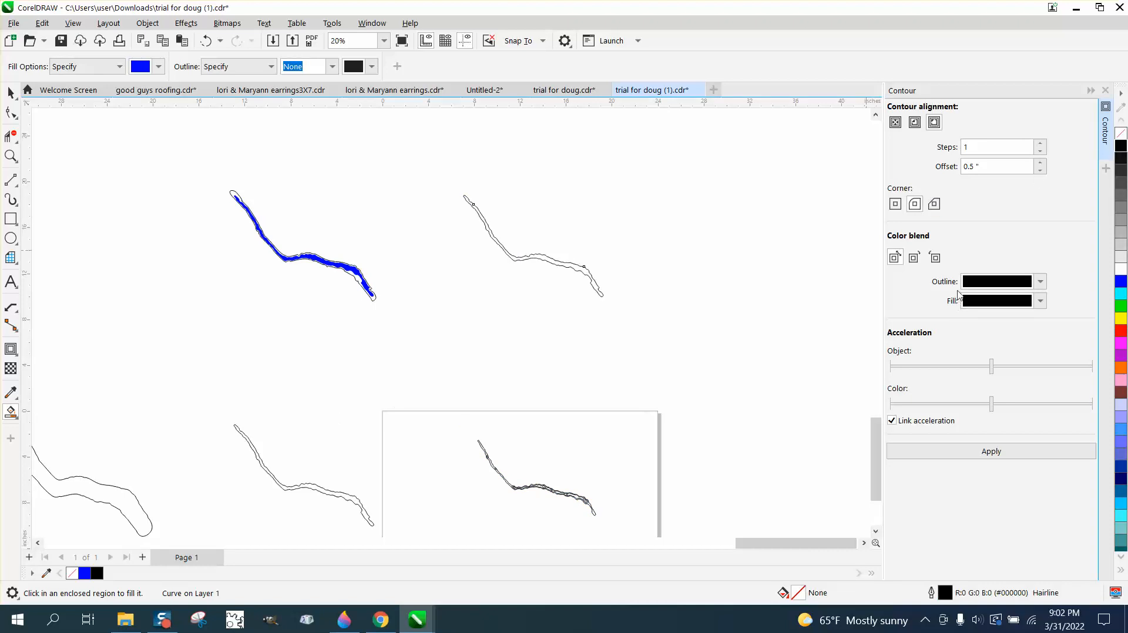
left_click(966, 168)
type(".4")
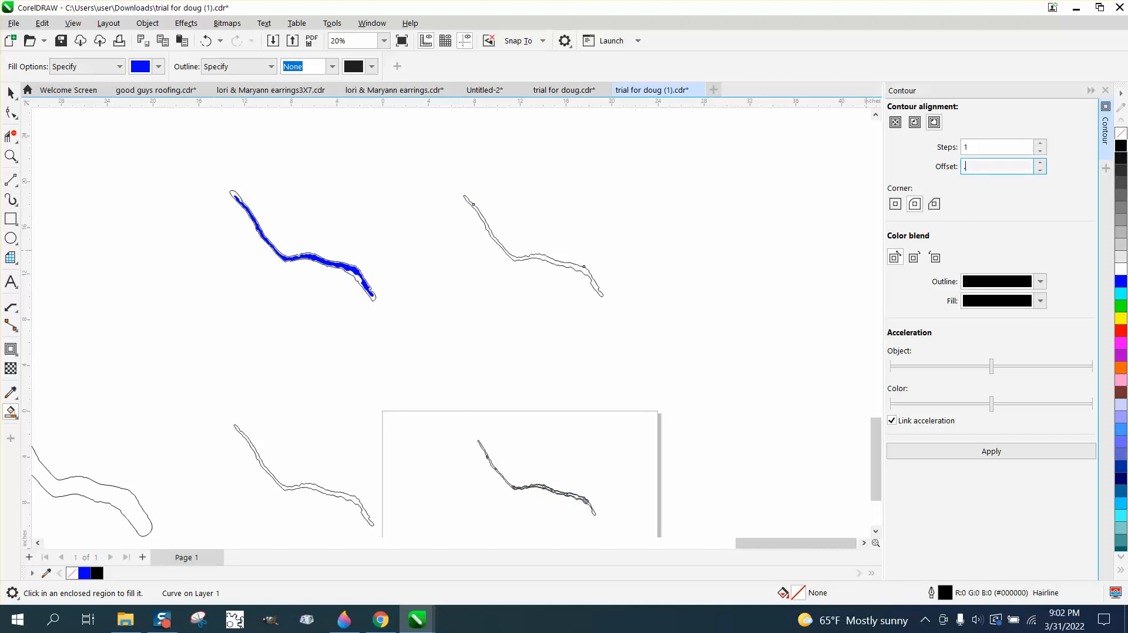
left_click(1001, 452)
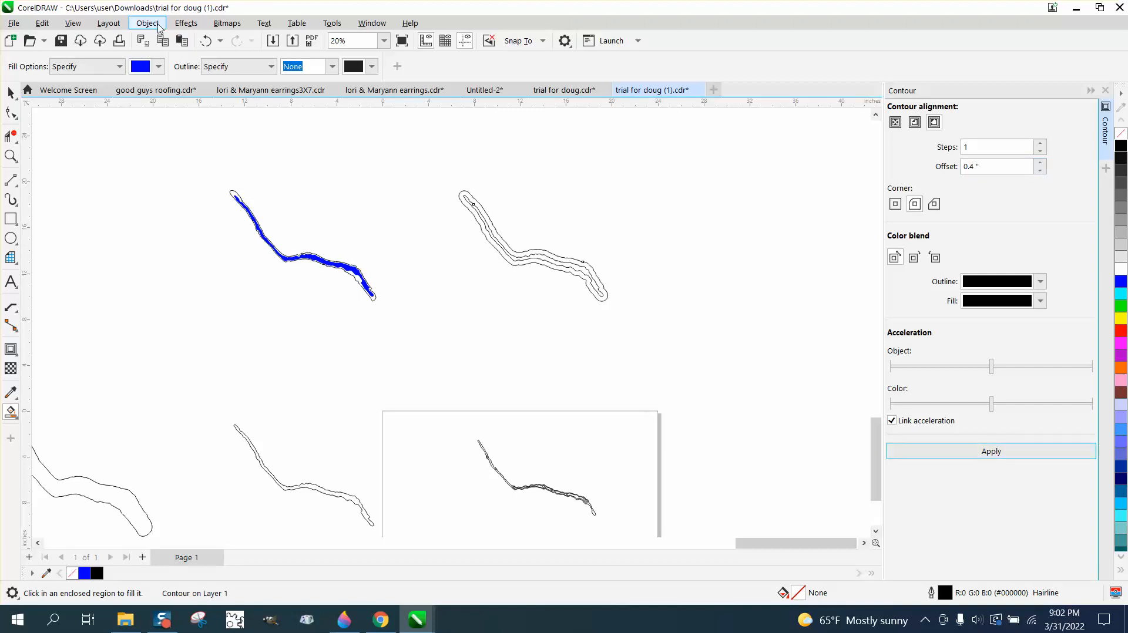
Break the 0.4-inch contour apart, undo the trial Smart Fill on it, and select the separated outer outline.
left_click(147, 24)
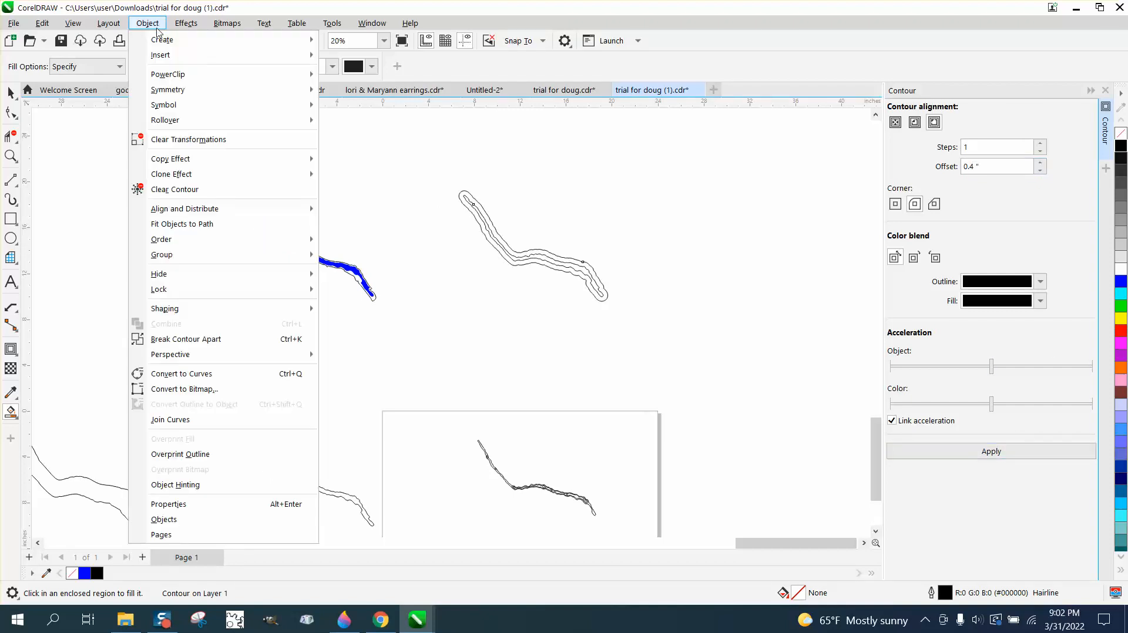
left_click(249, 336)
left_click(480, 201)
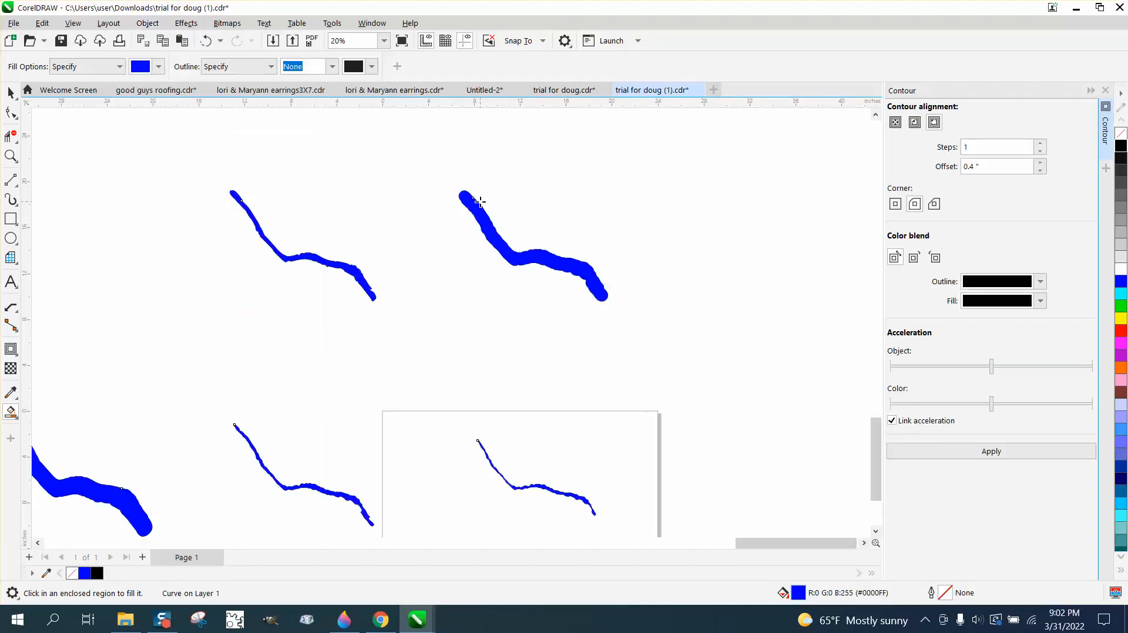
left_click(205, 40)
key("space")
left_click(305, 170)
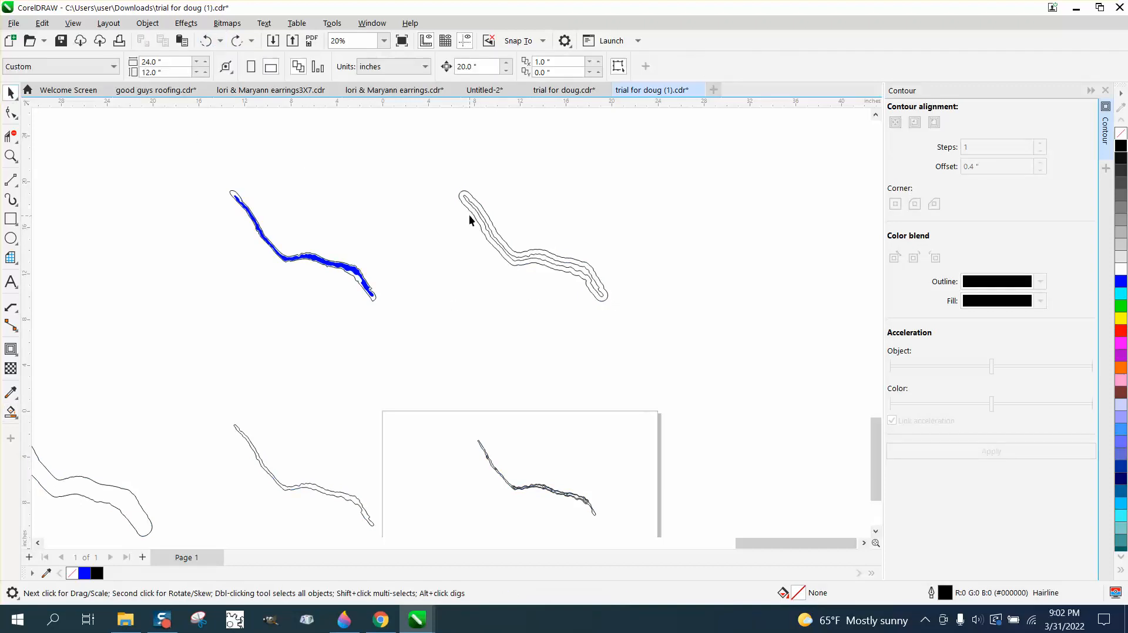
left_click(473, 215)
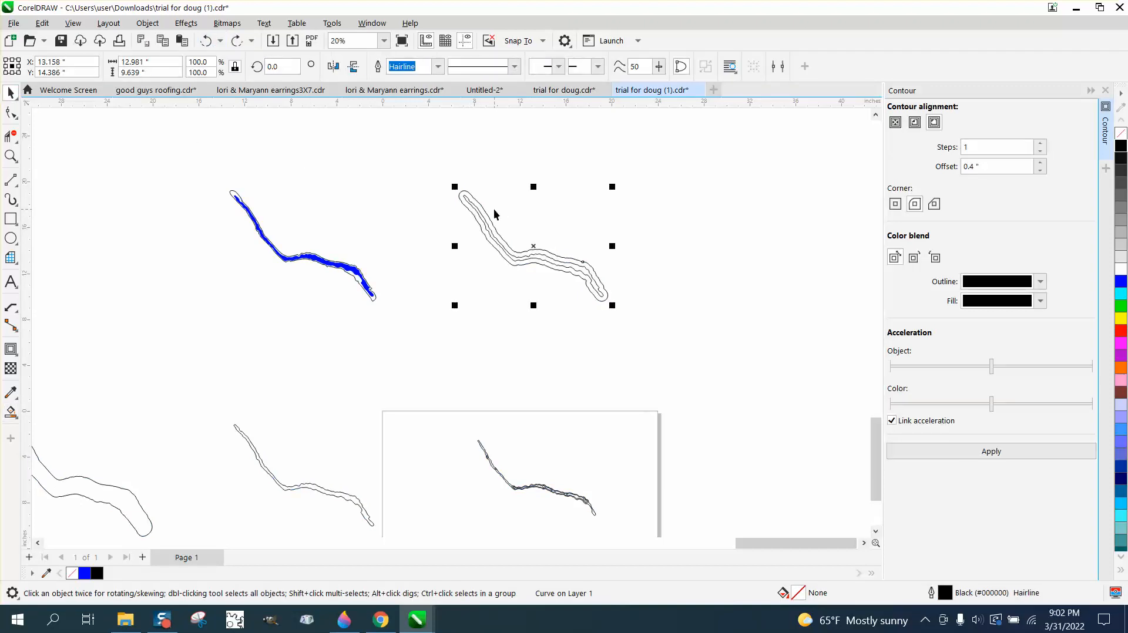
Move the separated 0.4-inch outline 40 inches left and 20 inches down into the larger outline and examine the spacing between them.
key("Left")
key("Left")
key("Down")
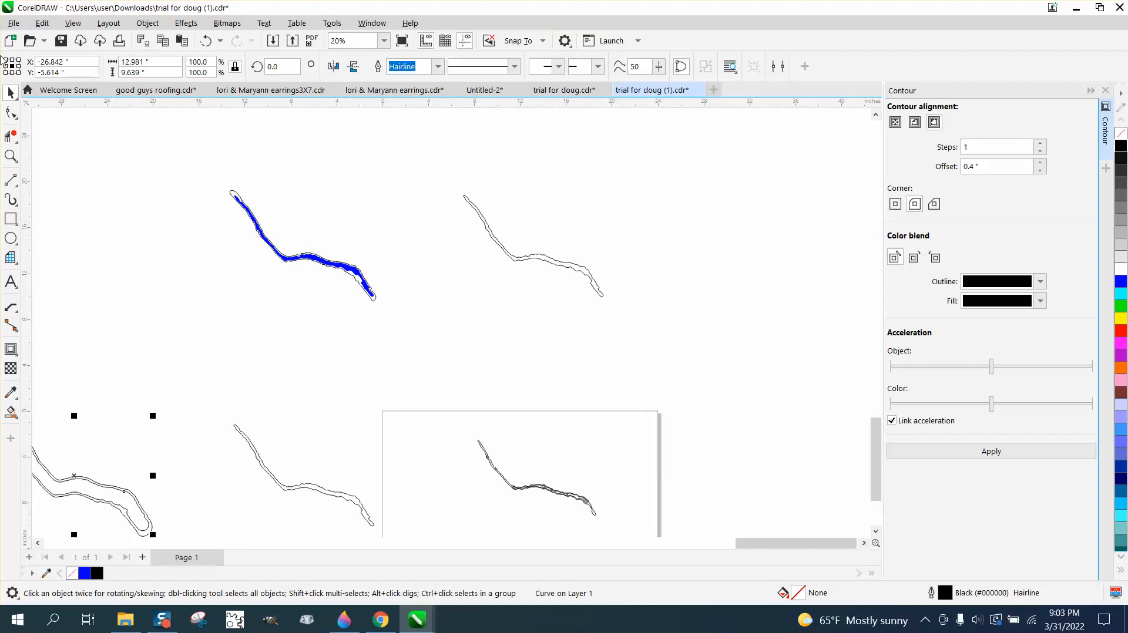
left_click(12, 156)
scroll(188, 242, "down", 3)
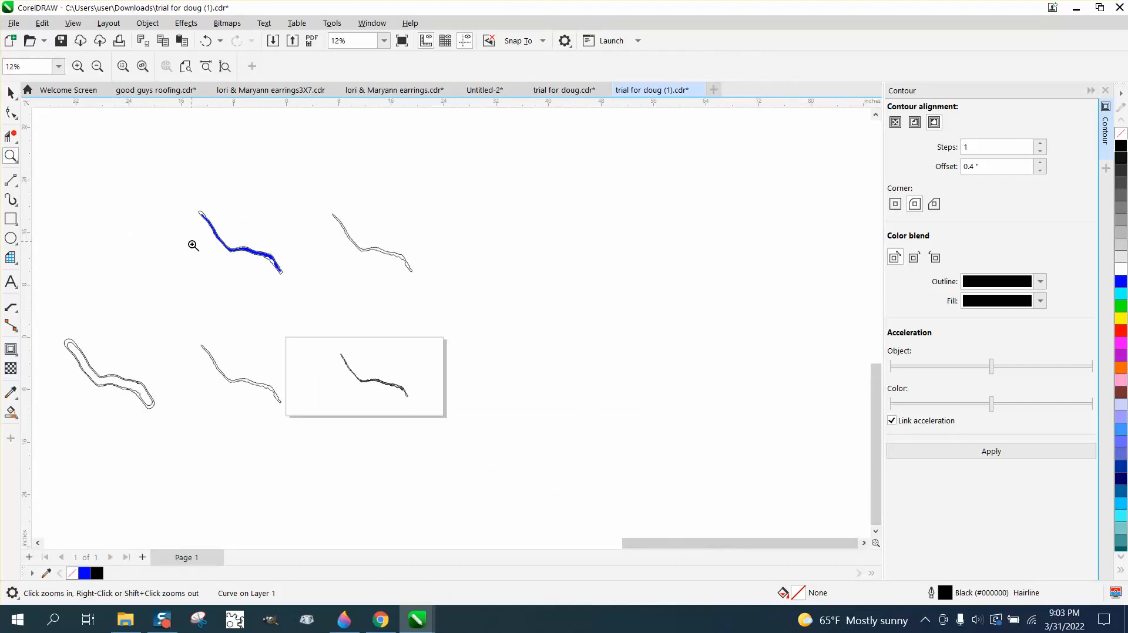
left_click_drag(94, 287, 239, 379)
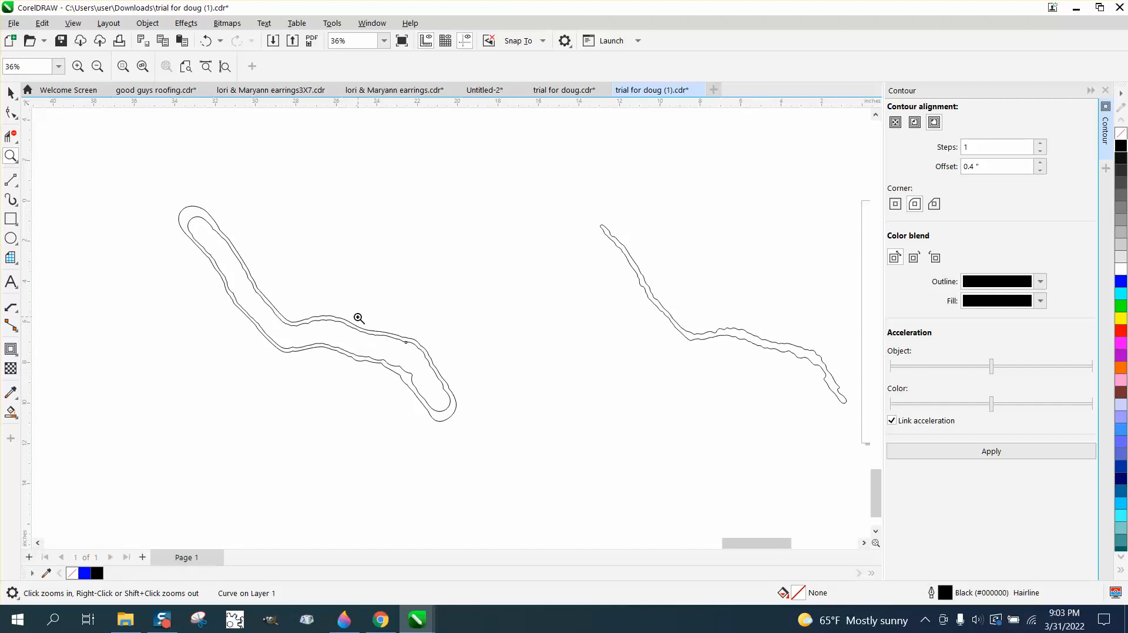
left_click_drag(358, 320, 494, 395)
scroll(418, 287, "down", 3)
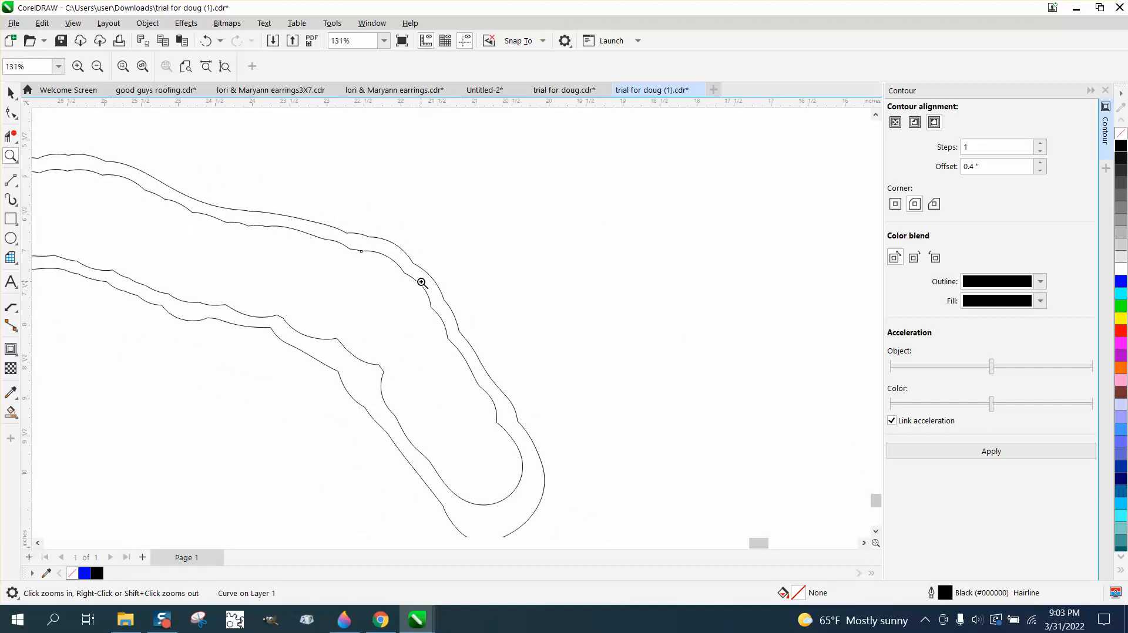
scroll(425, 282, "down", 1)
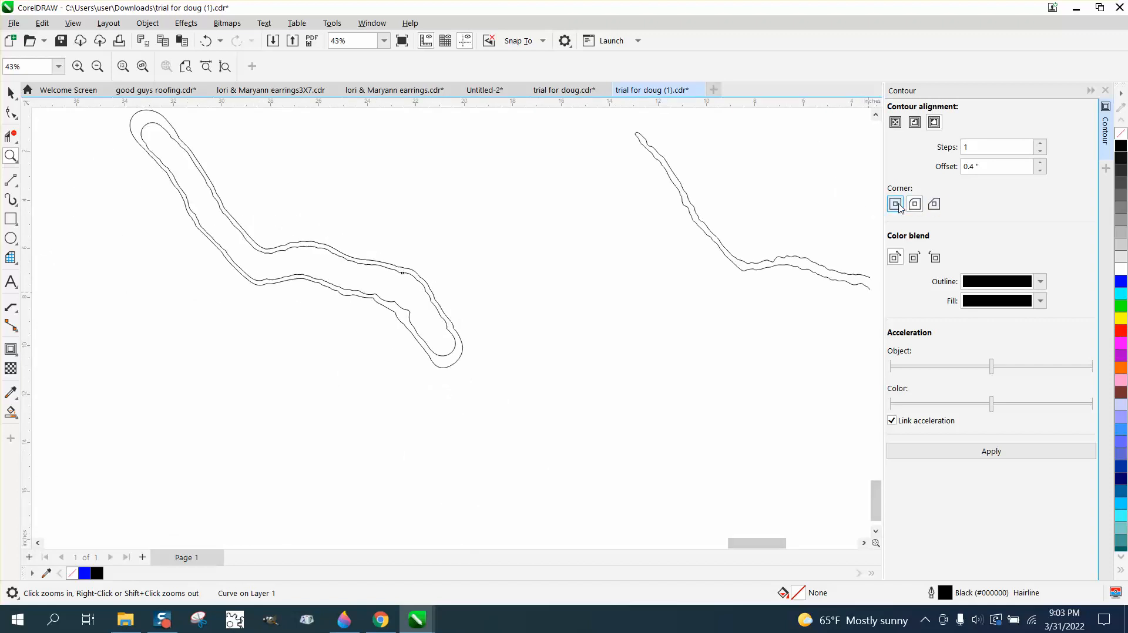
Undo the outline's moves, its break-apart and the 0.4-inch contour on the copy of the second outline.
left_click(206, 41)
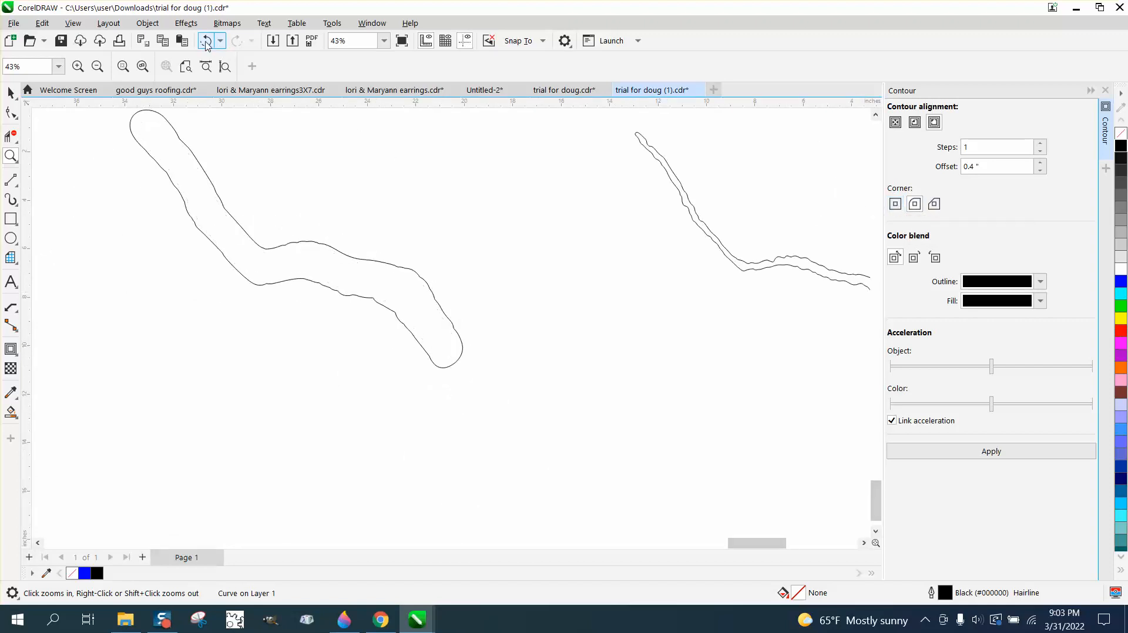
scroll(352, 218, "down", 2)
scroll(299, 165, "down", 1)
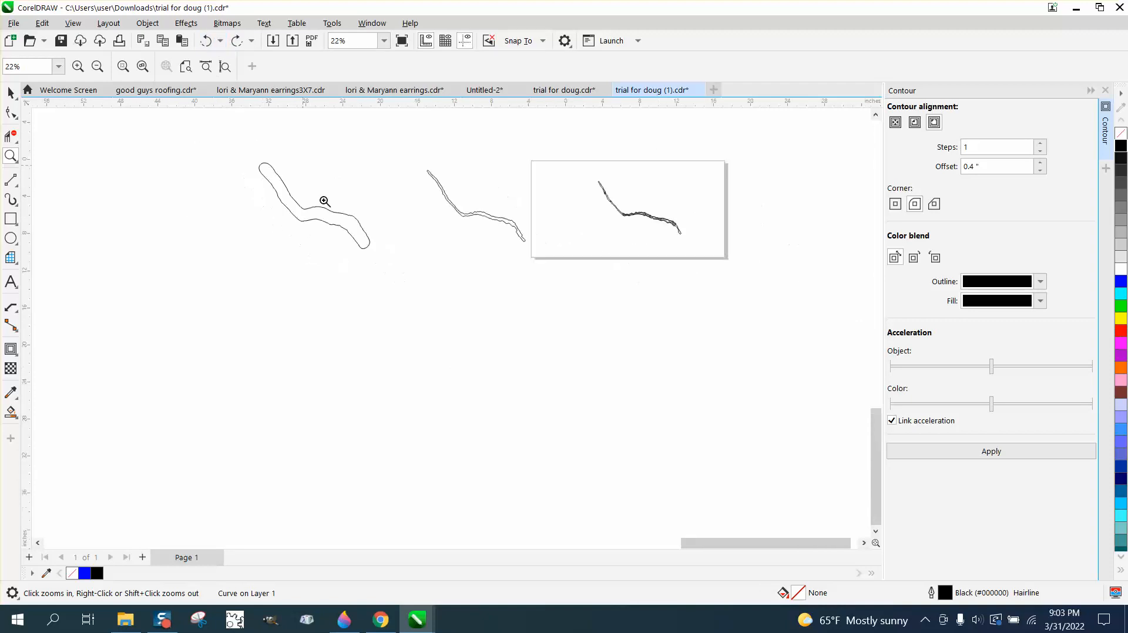
scroll(324, 202, "down", 2)
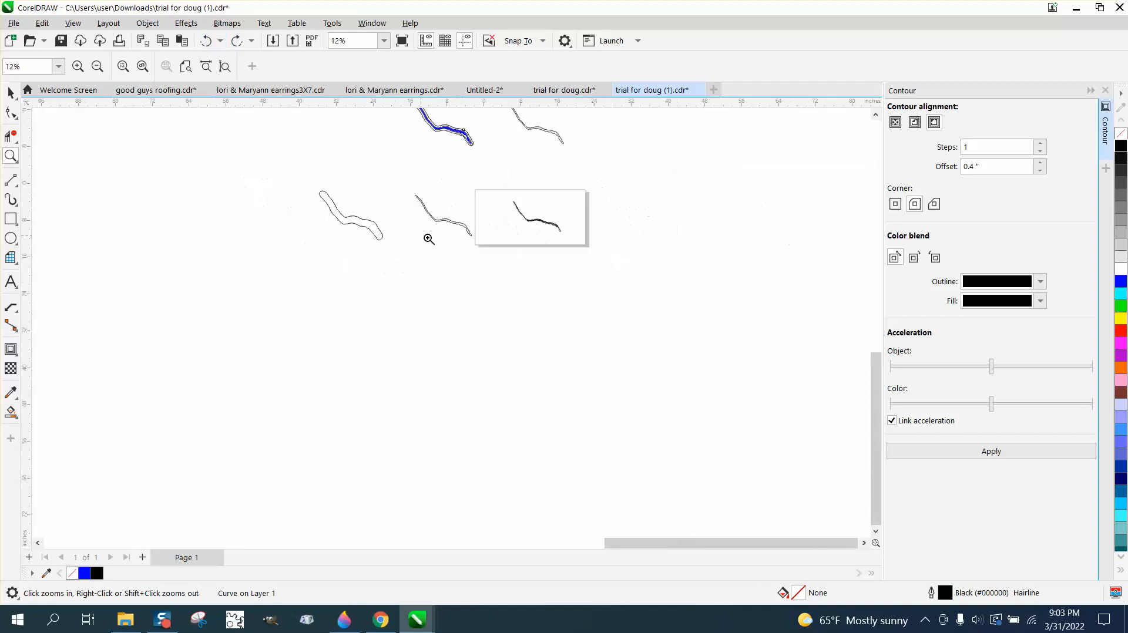
left_click(205, 43)
left_click(205, 42)
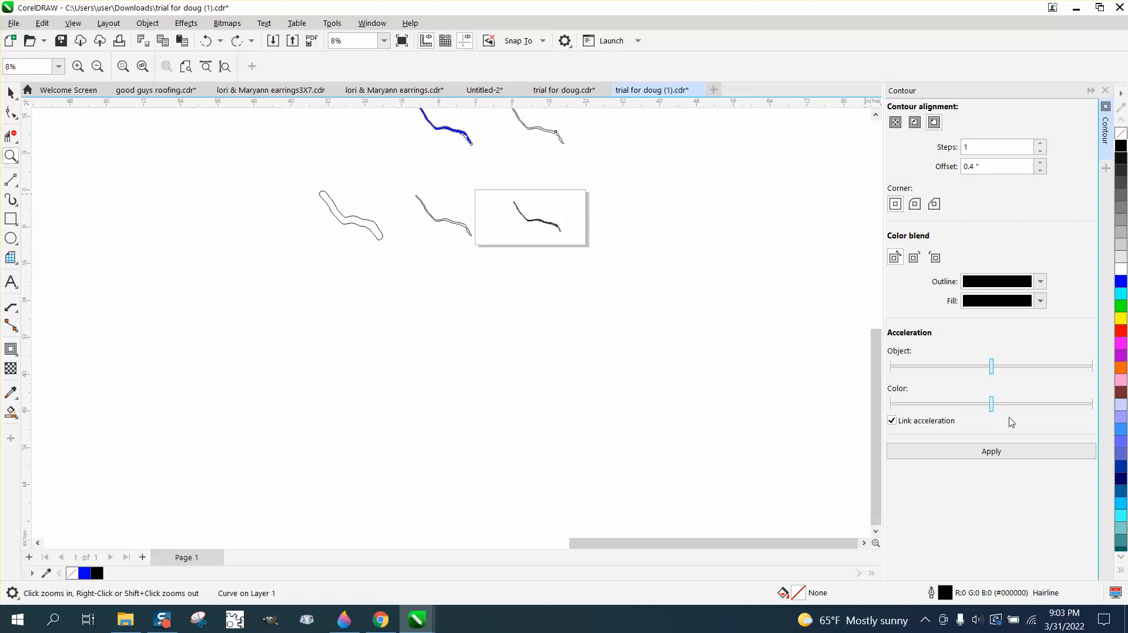
Apply a 0.4-inch outside contour with mitered corners to the copy of the second outline and break it apart.
left_click(1016, 453)
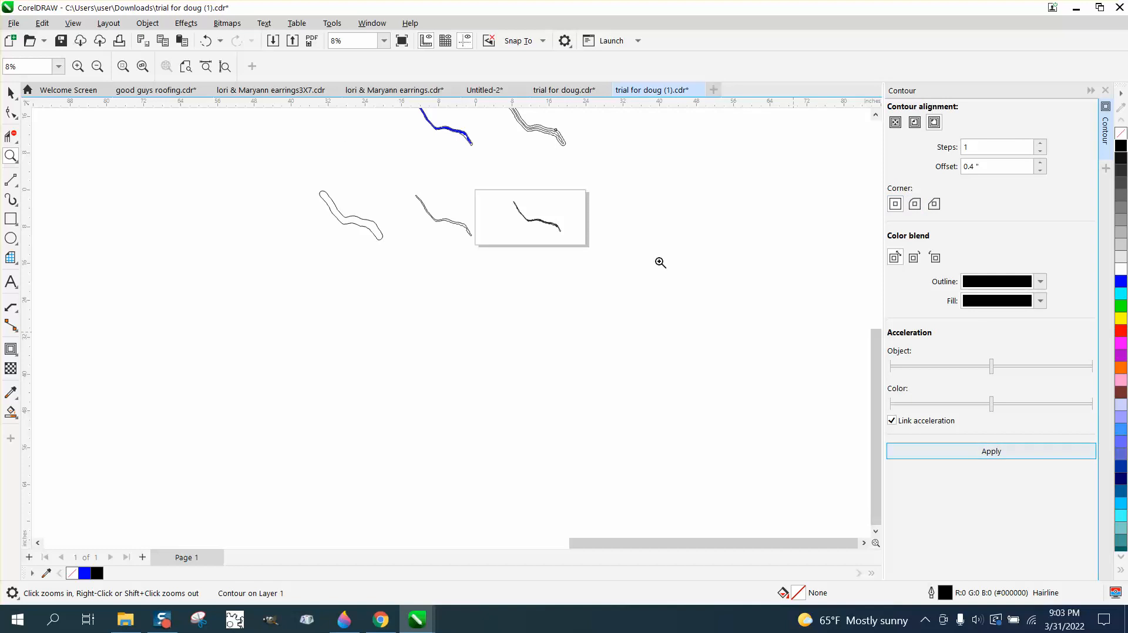
left_click(148, 23)
left_click(205, 344)
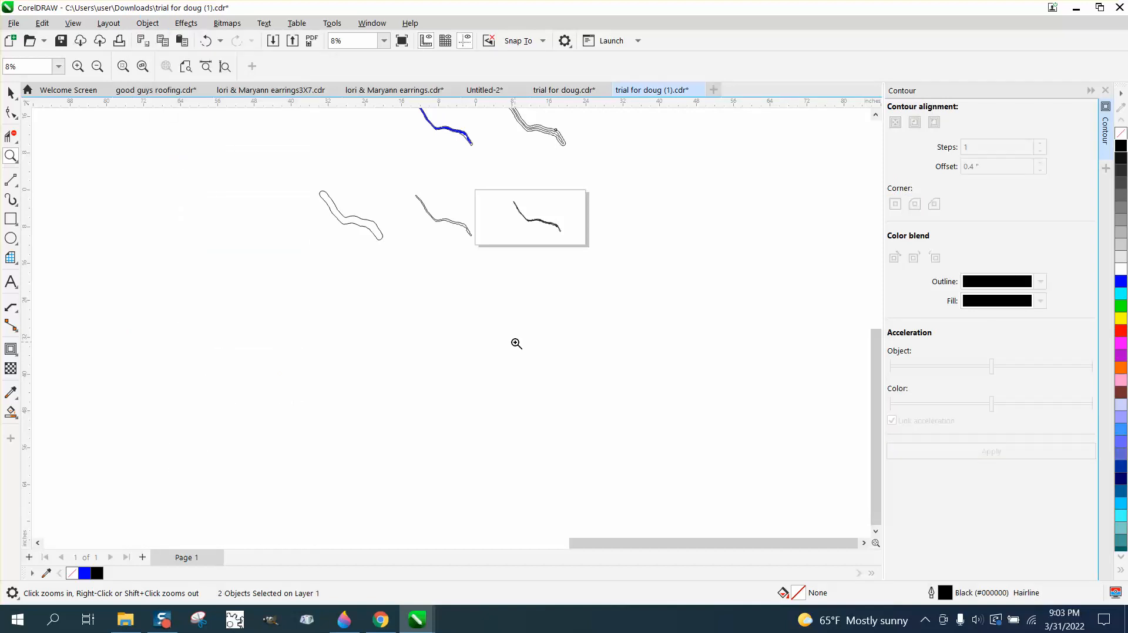
Move the separated outer outline of the mitered contour 40 inches left and 20 inches down into the larger outline.
scroll(506, 178, "down", 3)
left_click_drag(517, 132, 594, 181)
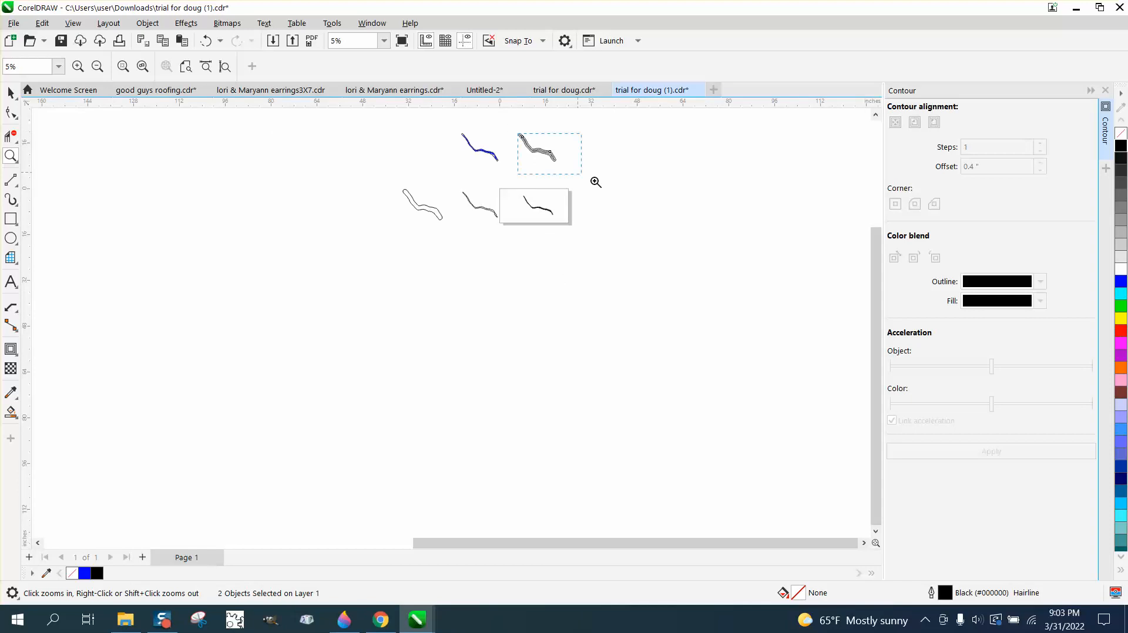
left_click(11, 93)
left_click(190, 127)
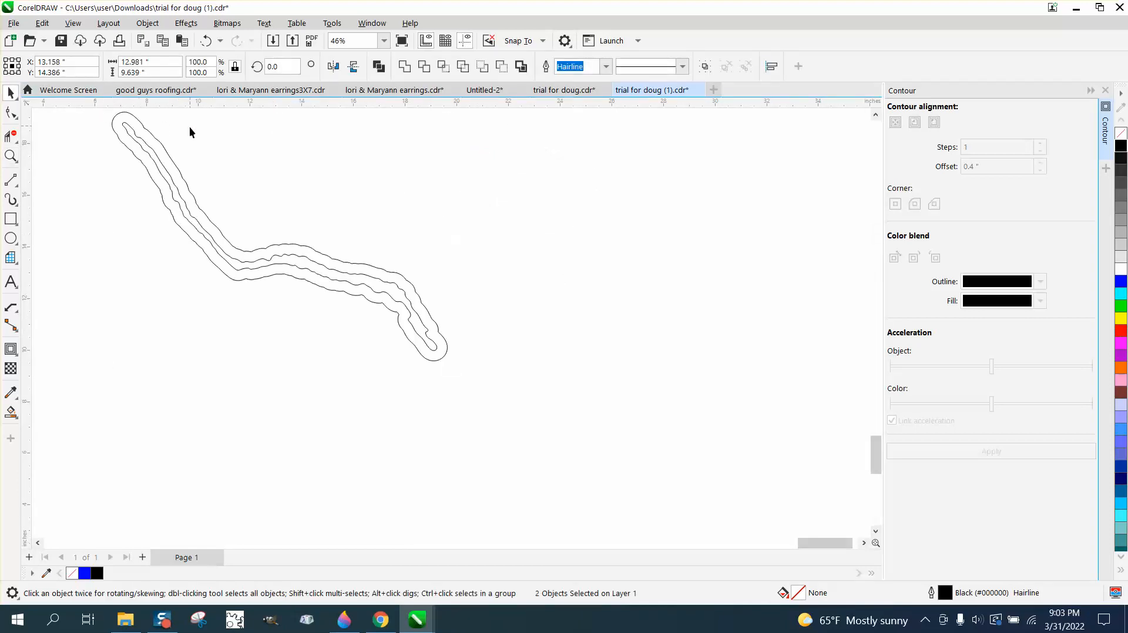
left_click(162, 148)
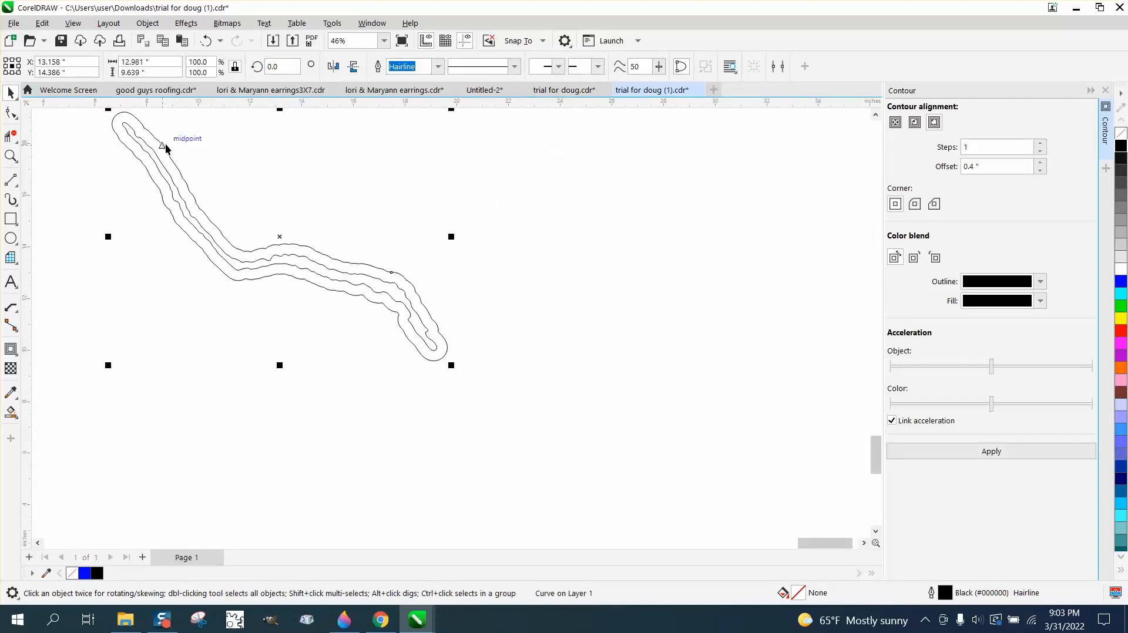
key("Delete")
scroll(255, 177, "down", 10)
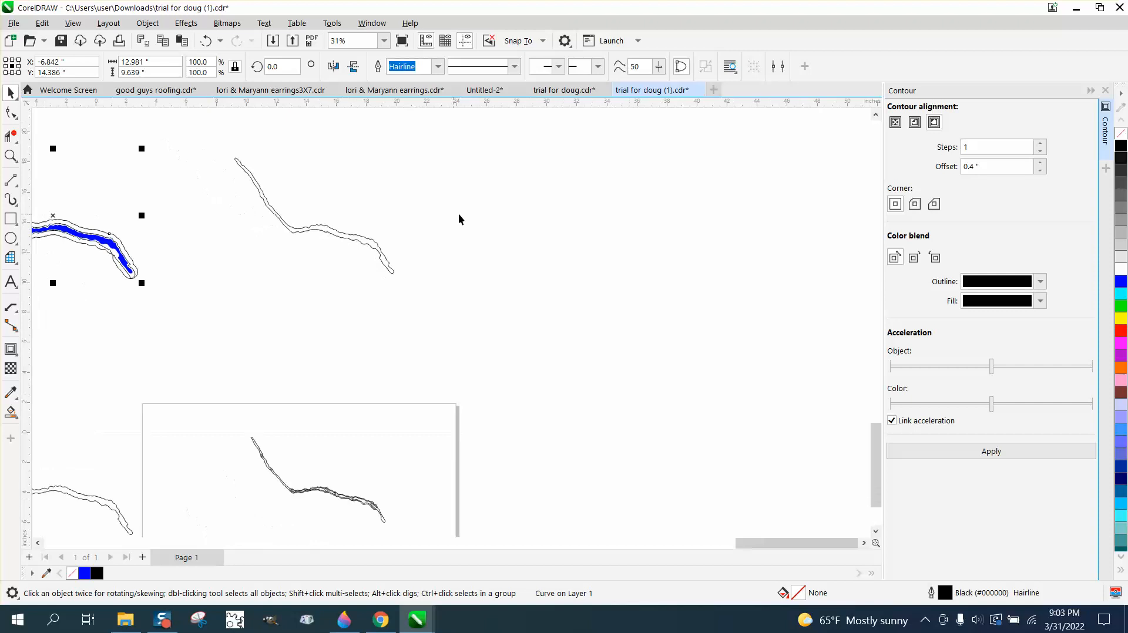
key("Tab")
key("Tab")
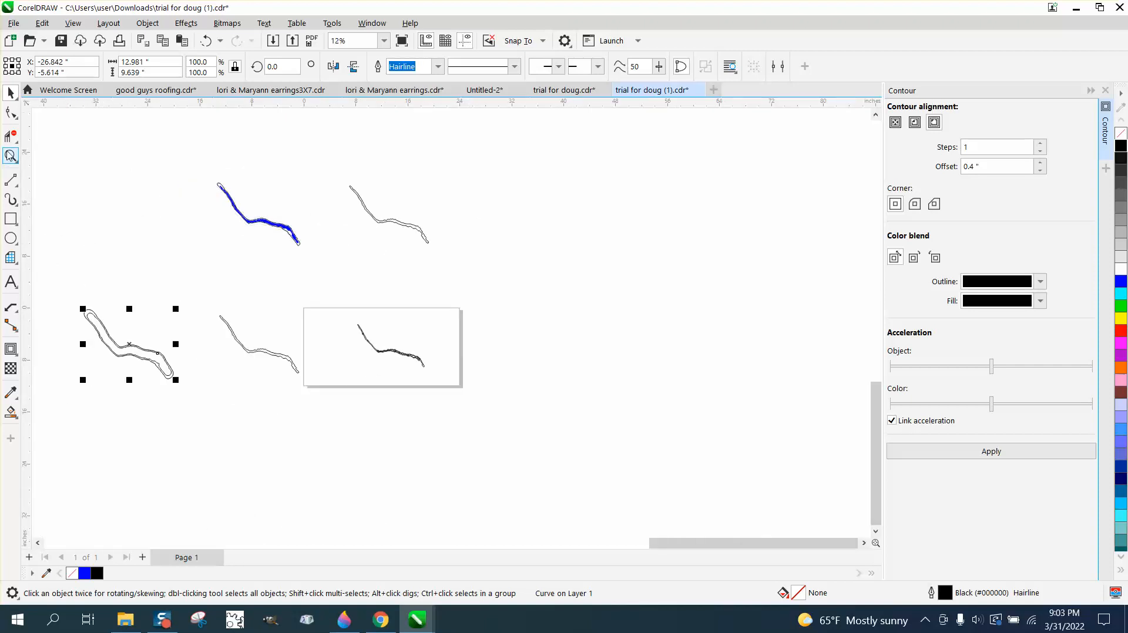
Delete the second outline beside the page and move the outermost remaining outline on the page 20 inches left into its place.
left_click(11, 156)
left_click_drag(329, 297, 432, 351)
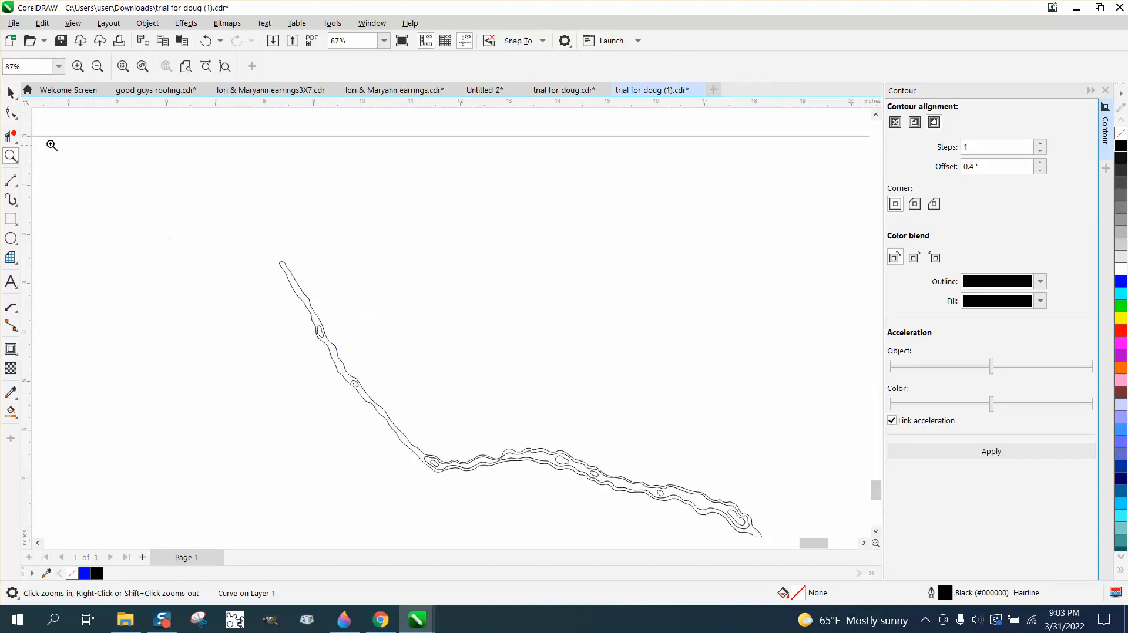
left_click(10, 92)
left_click(284, 265)
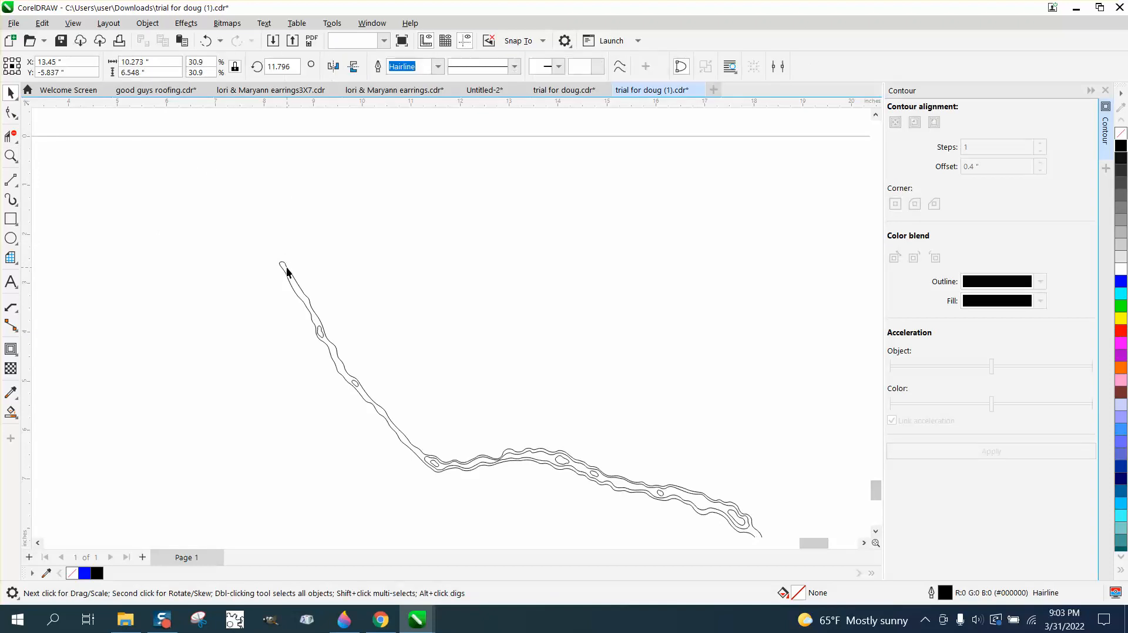
scroll(700, 260, "down", 4)
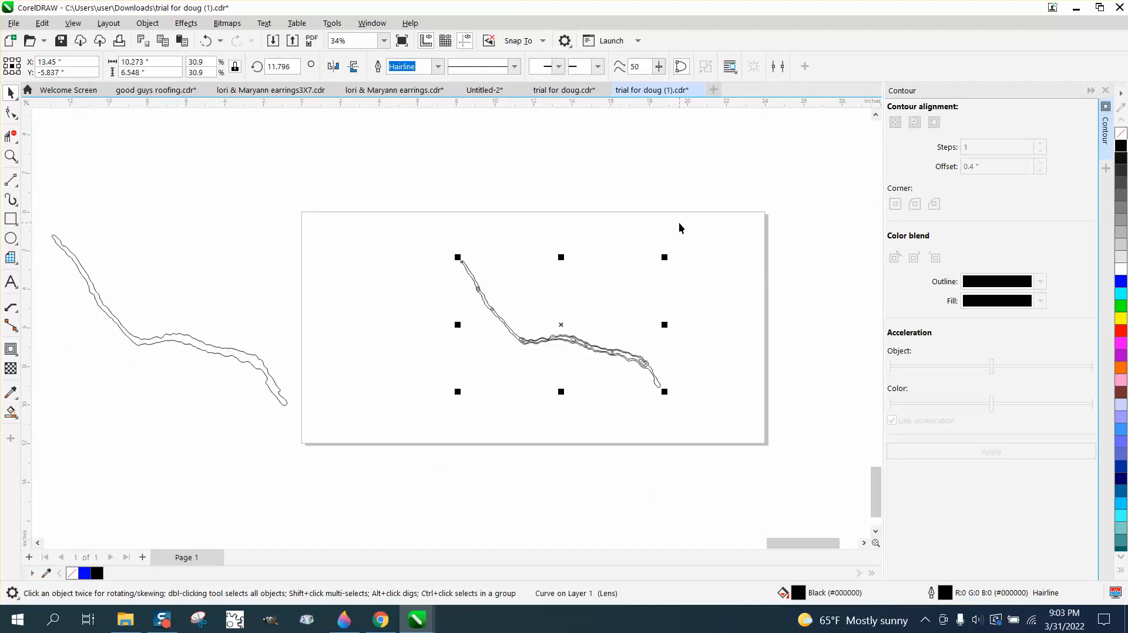
left_click(203, 351)
key("Delete")
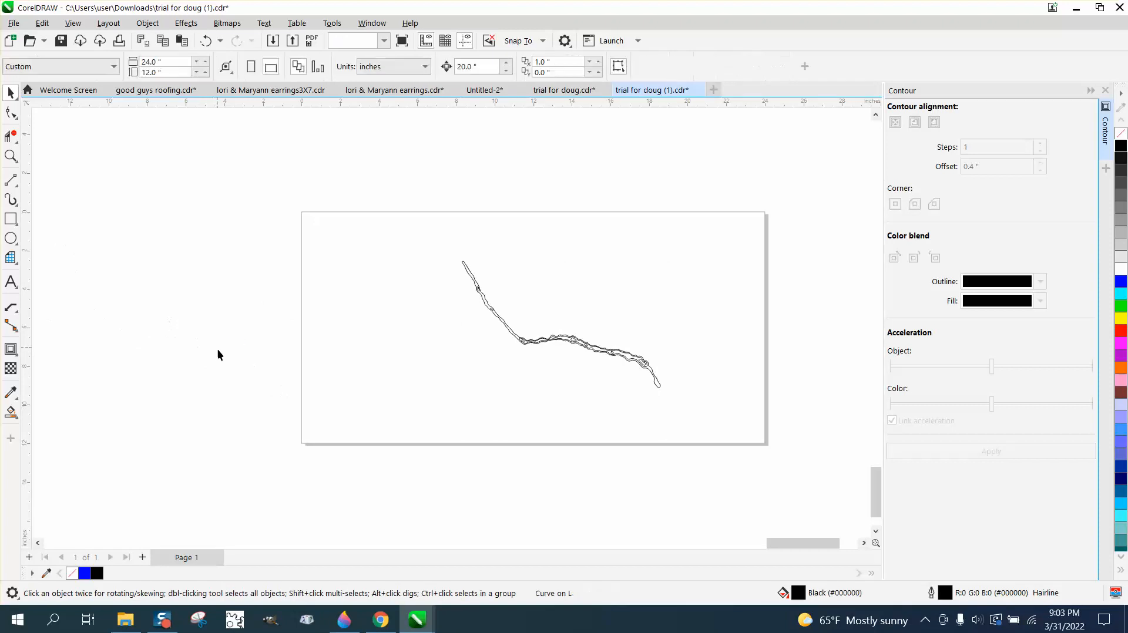
left_click(464, 266)
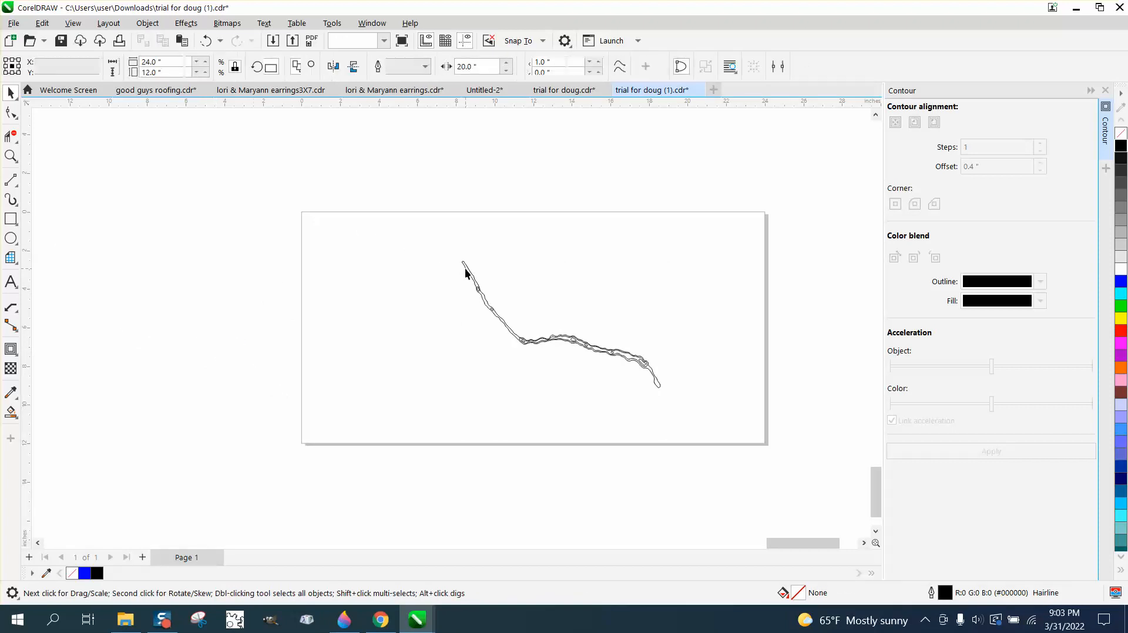
key("Left")
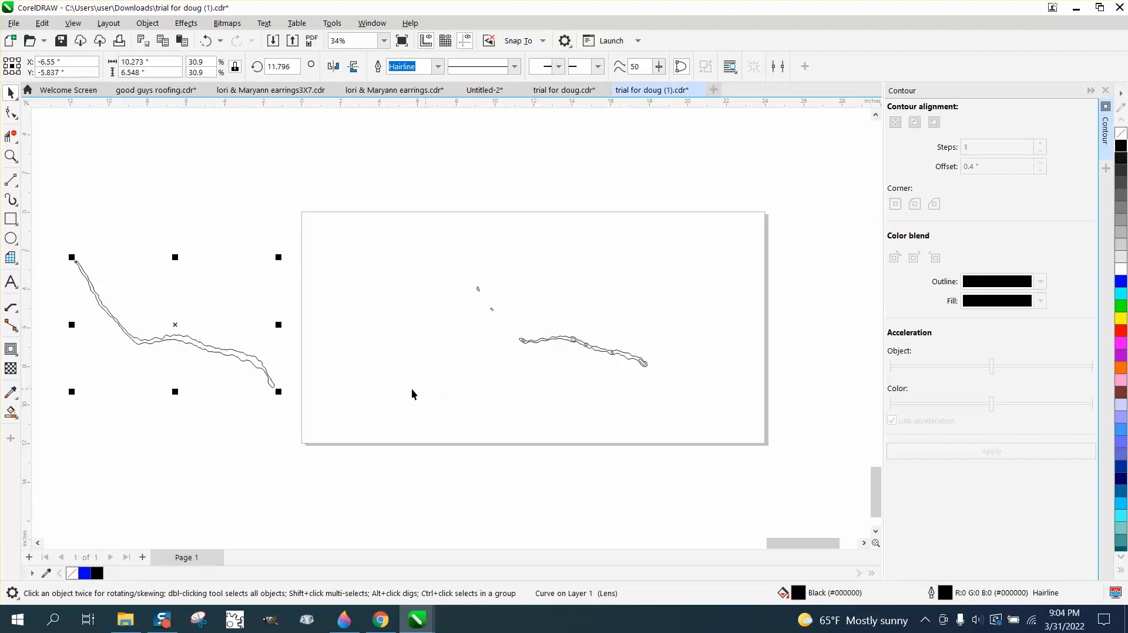
Create a blue Smart Fill shape from the third outline beside the page and move it 20 inches up and 20 inches left.
left_click(10, 155)
left_click_drag(47, 214, 256, 405)
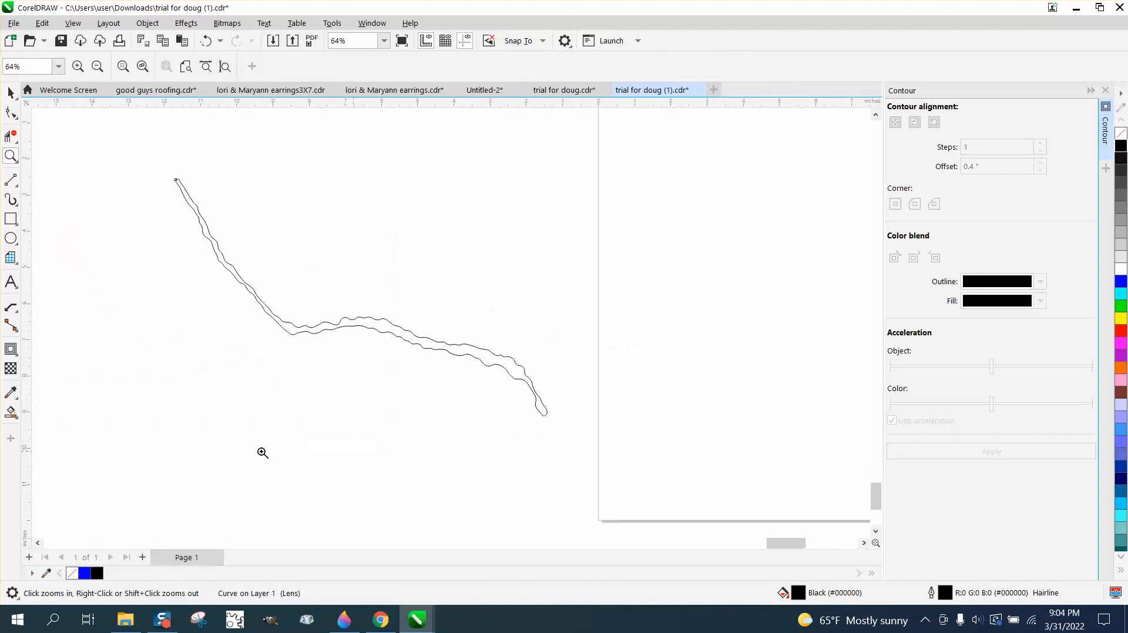
left_click(360, 326)
scroll(395, 399, "down", 2)
key("ctrl+z")
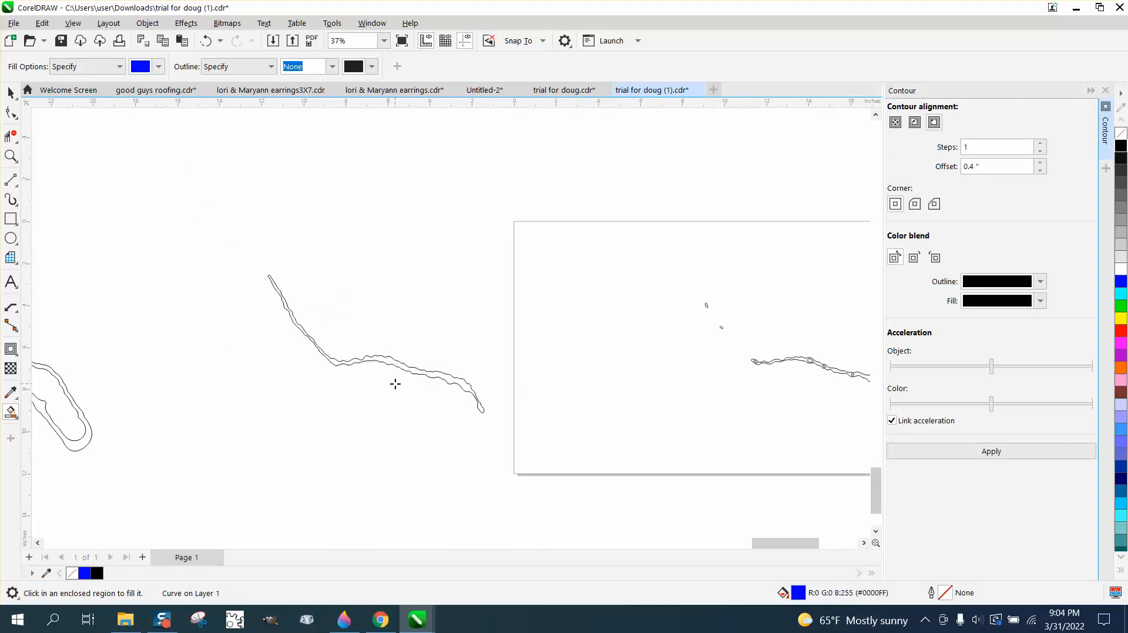
scroll(394, 383, "down", 2)
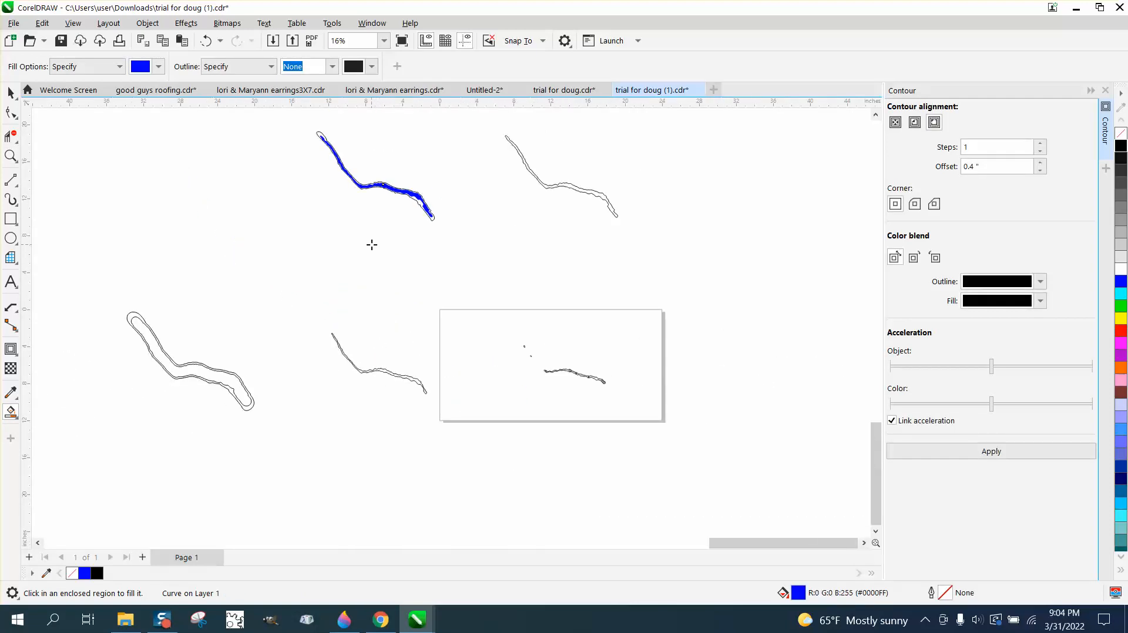
key("Left")
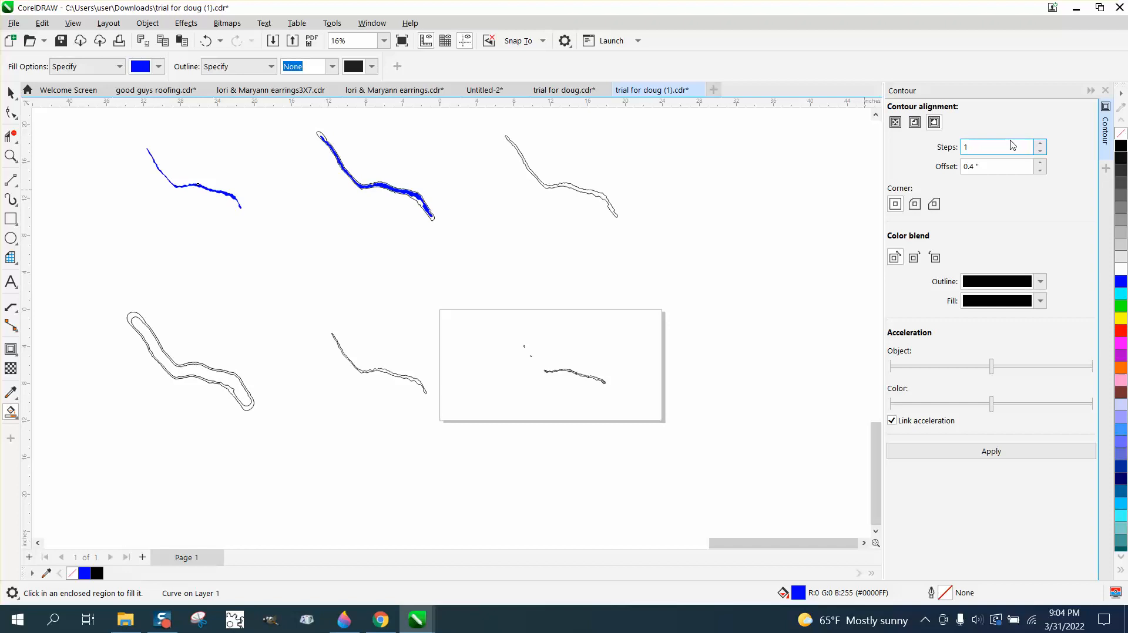
Give the new Smart Fill copy no fill and a black outline, and apply a 0.3-inch outside contour to it.
left_click(1121, 134)
right_click(1121, 145)
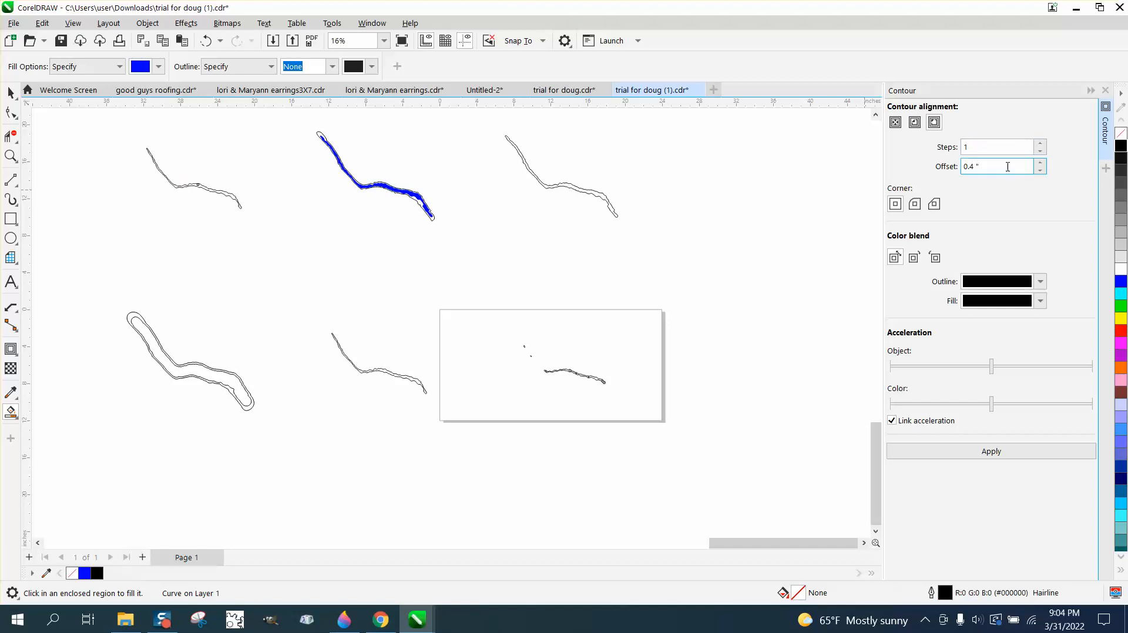
left_click_drag(1008, 167, 954, 175)
type(".3")
left_click(992, 452)
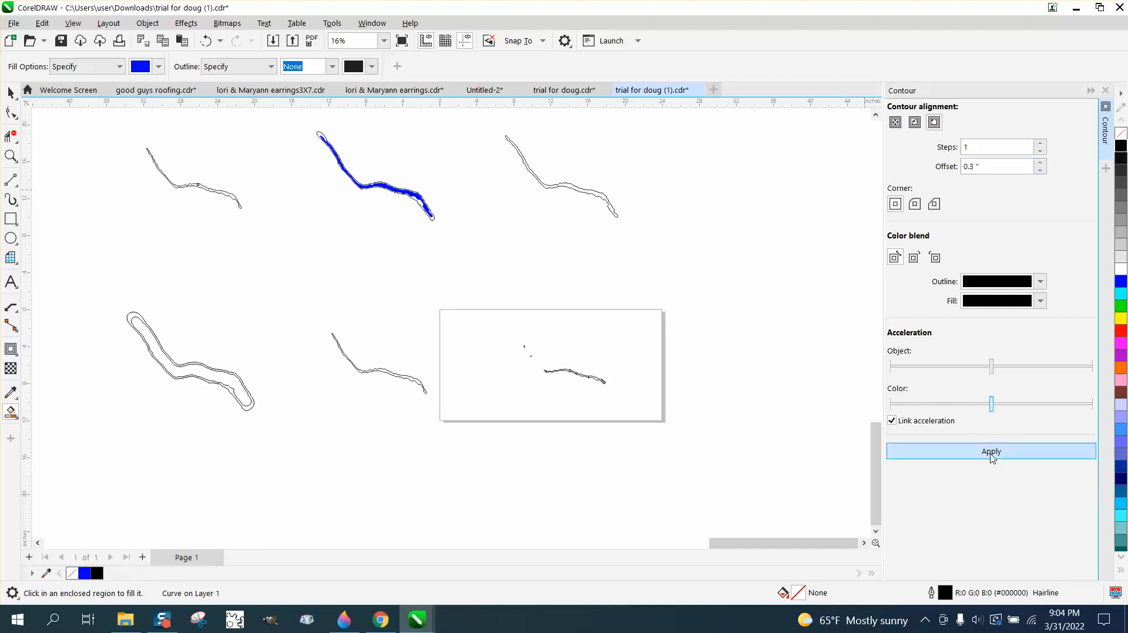
left_click(207, 46)
left_click(237, 41)
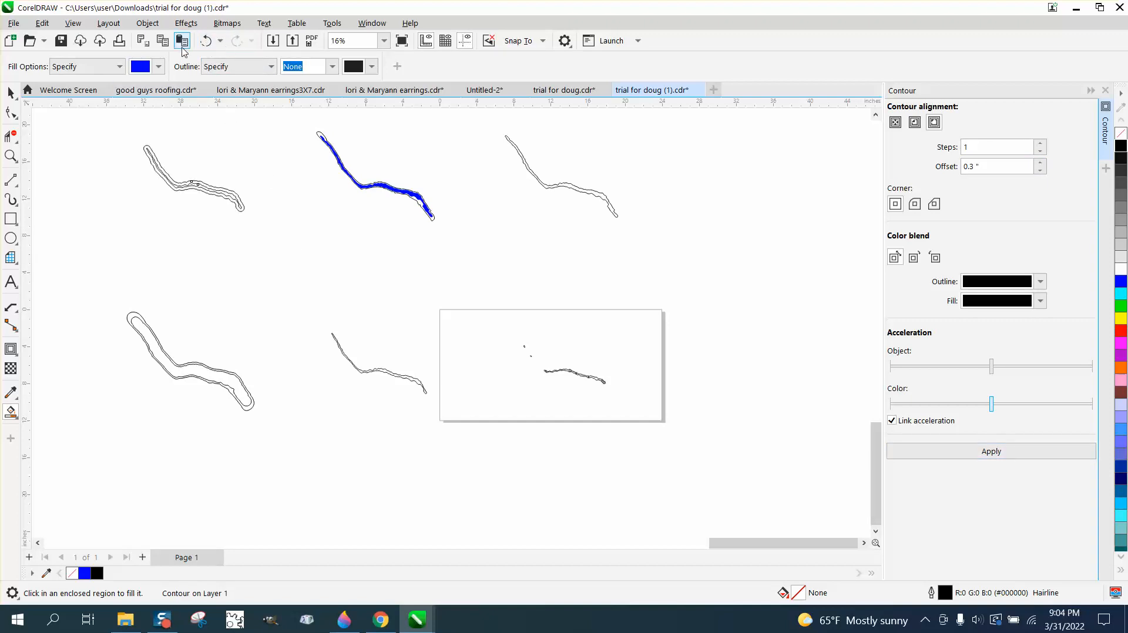
Break the 0.3-inch contour apart and move its outer outline 20 inches down into the nested outlines.
left_click(147, 23)
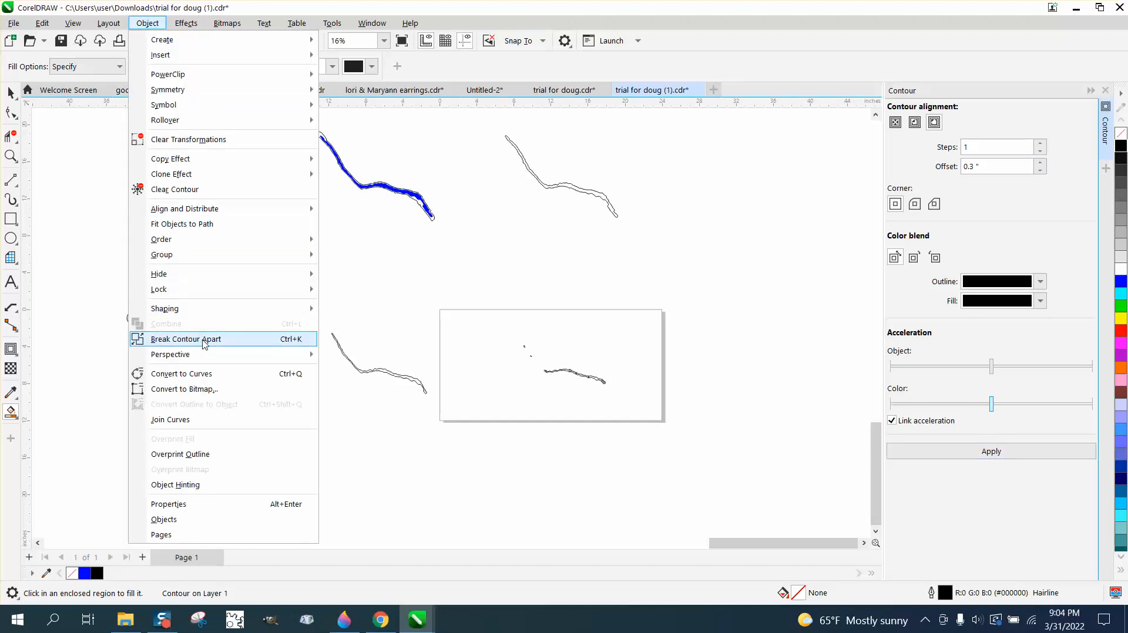
left_click(200, 340)
left_click(11, 94)
left_click(213, 166)
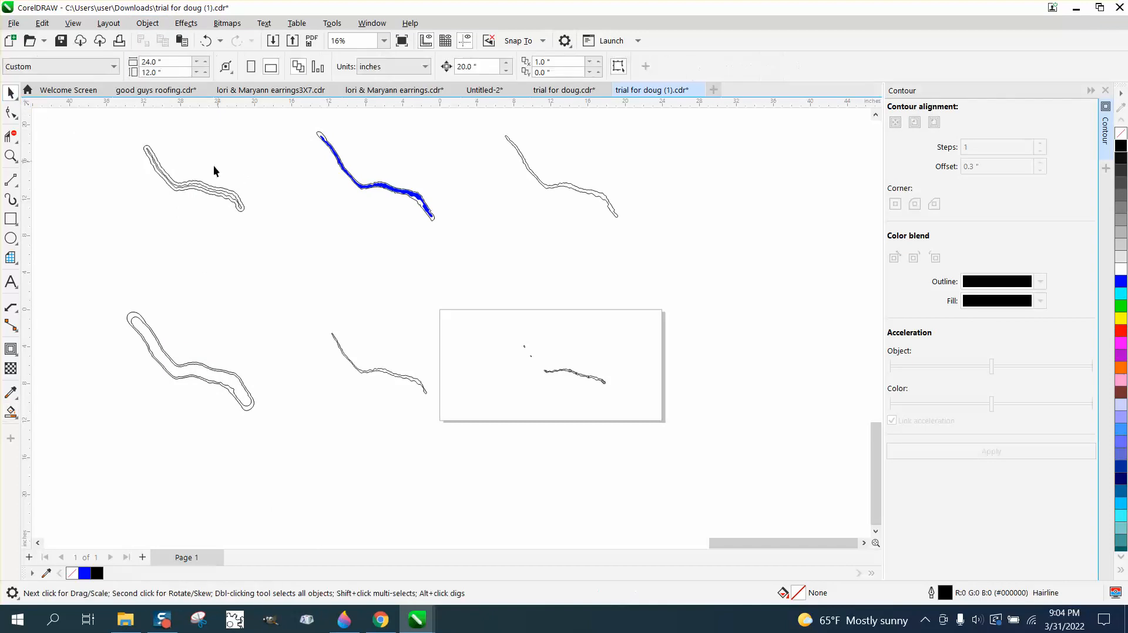
left_click(217, 187)
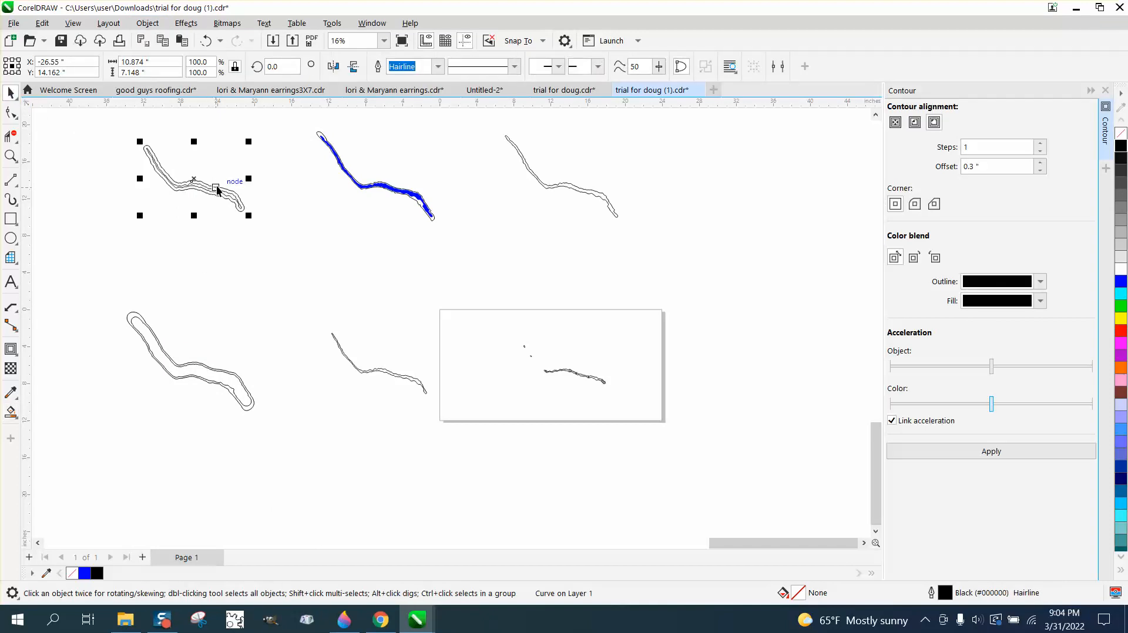
key("Down")
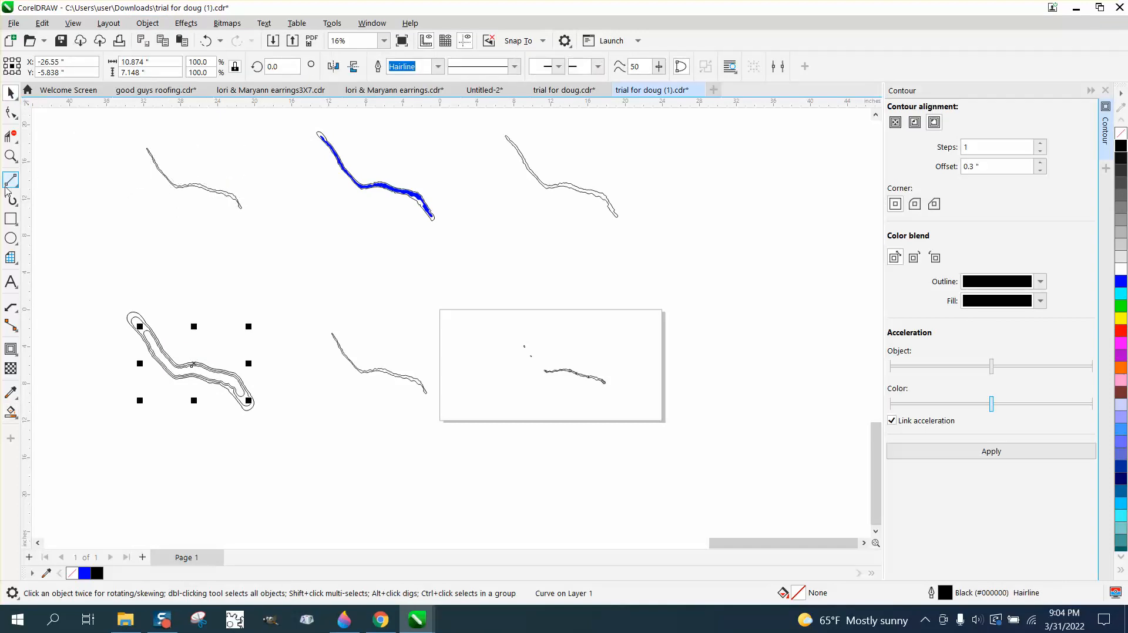
left_click(11, 156)
left_click_drag(111, 263, 272, 398)
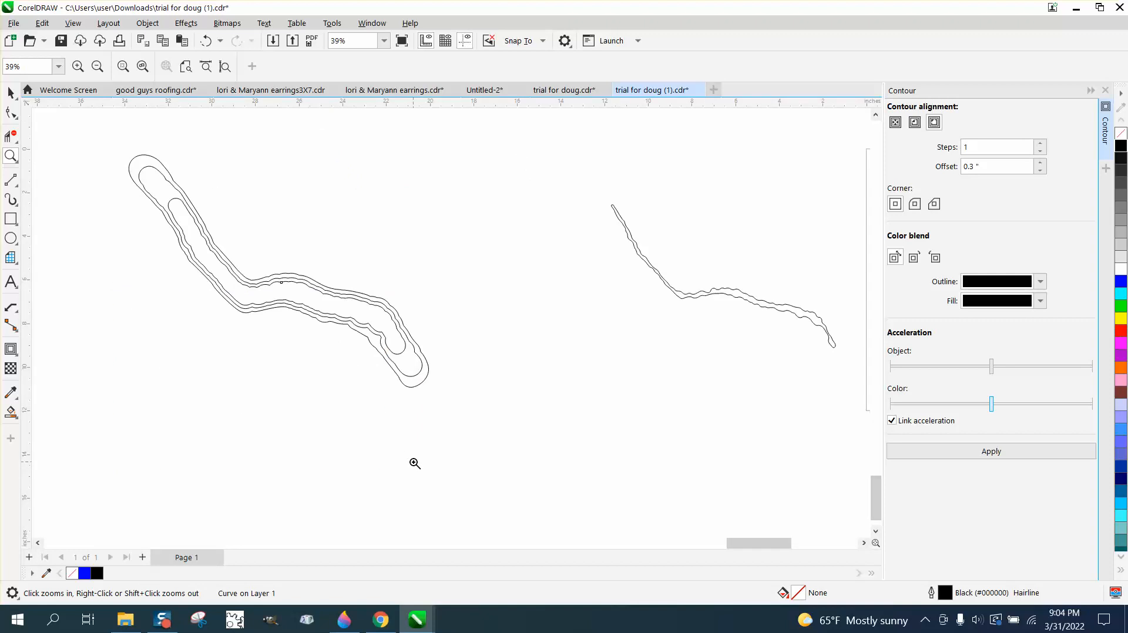
scroll(394, 393, "down", 1)
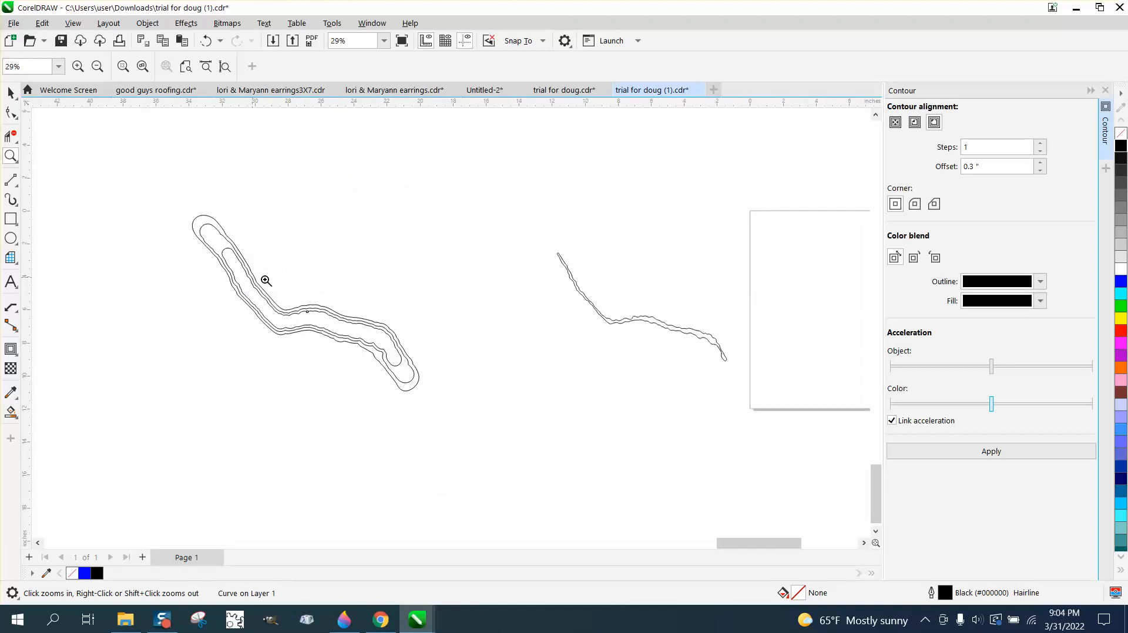
Examine the nested outlines beside the page and compare them with the single river outline above the page.
scroll(420, 382, "down", 2)
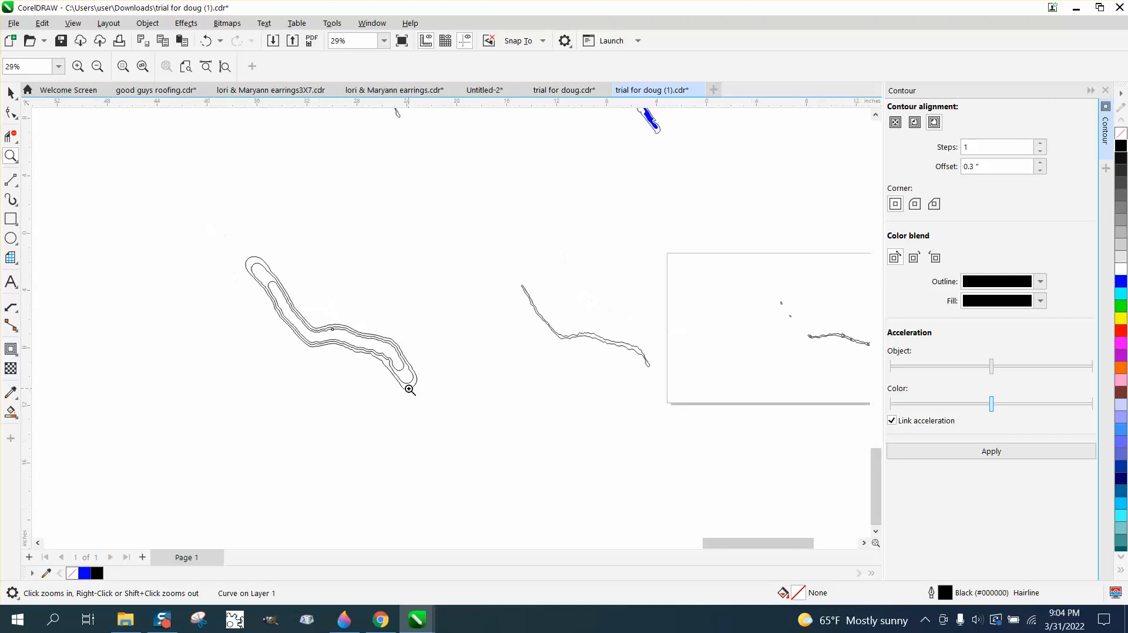
scroll(597, 339, "down", 1)
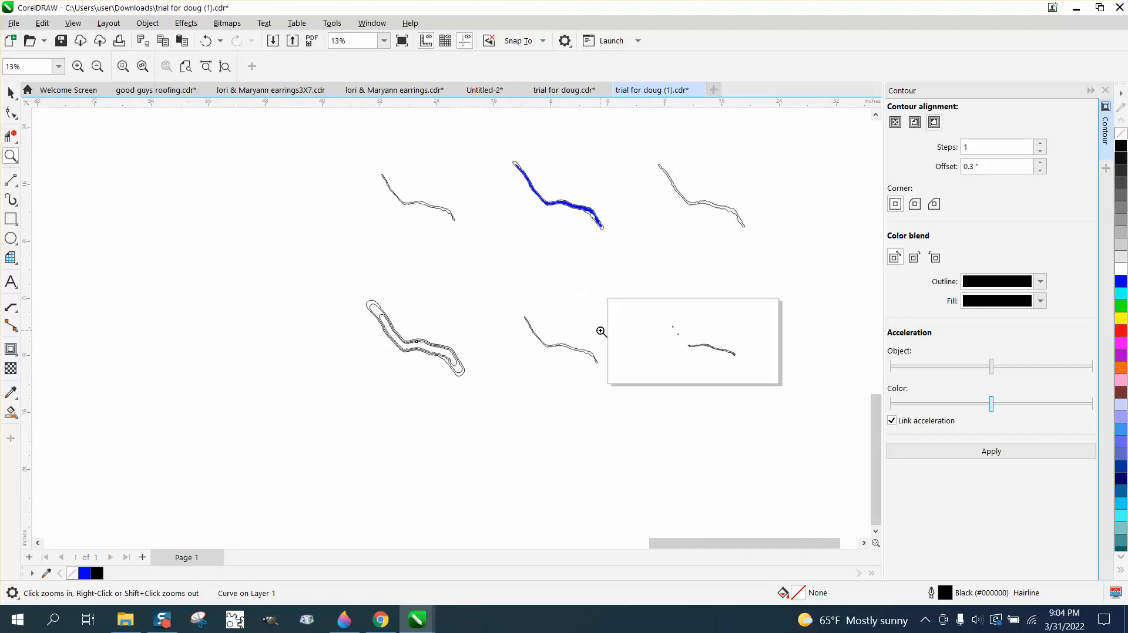
left_click_drag(657, 148, 729, 197)
scroll(452, 213, "down", 4)
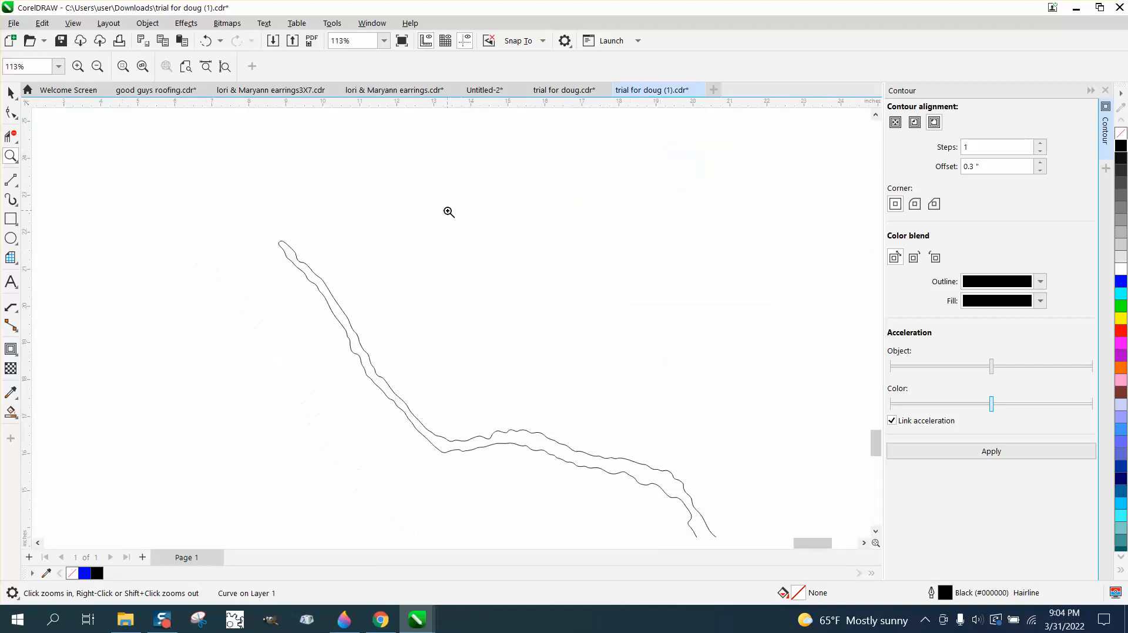
scroll(448, 215, "down", 4)
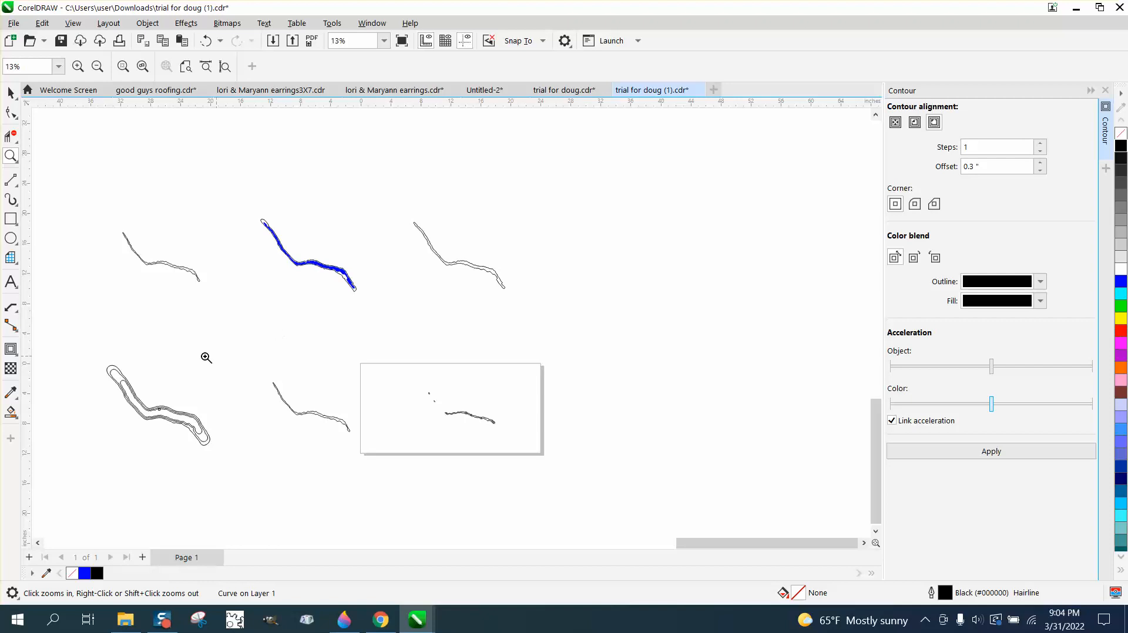
left_click_drag(91, 355, 223, 469)
scroll(263, 424, "down", 2)
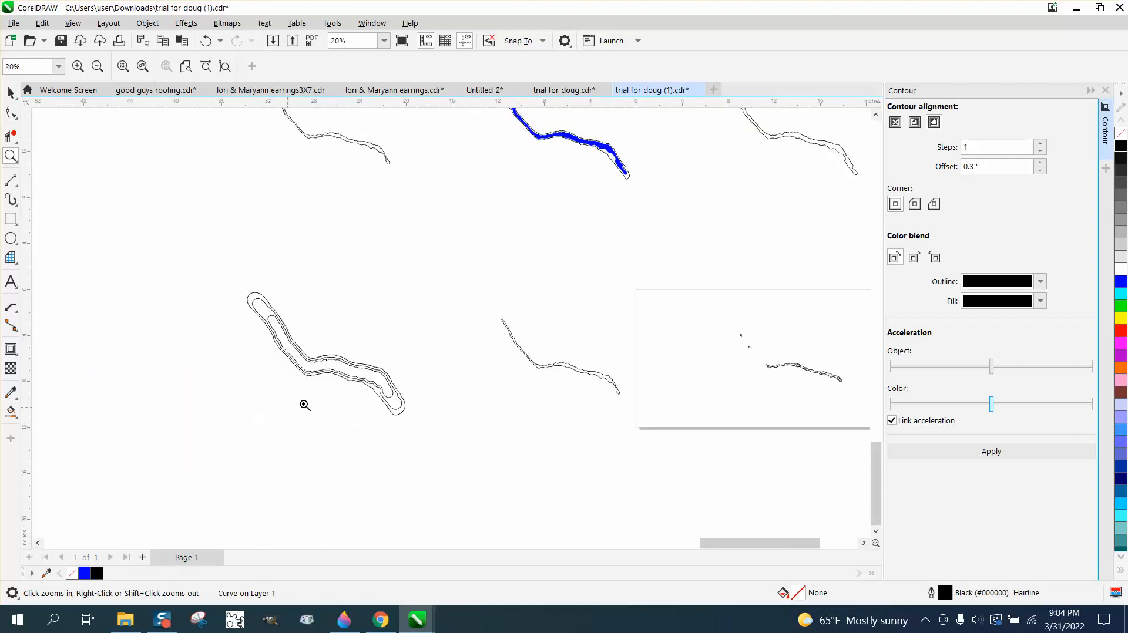
scroll(310, 406, "down", 1)
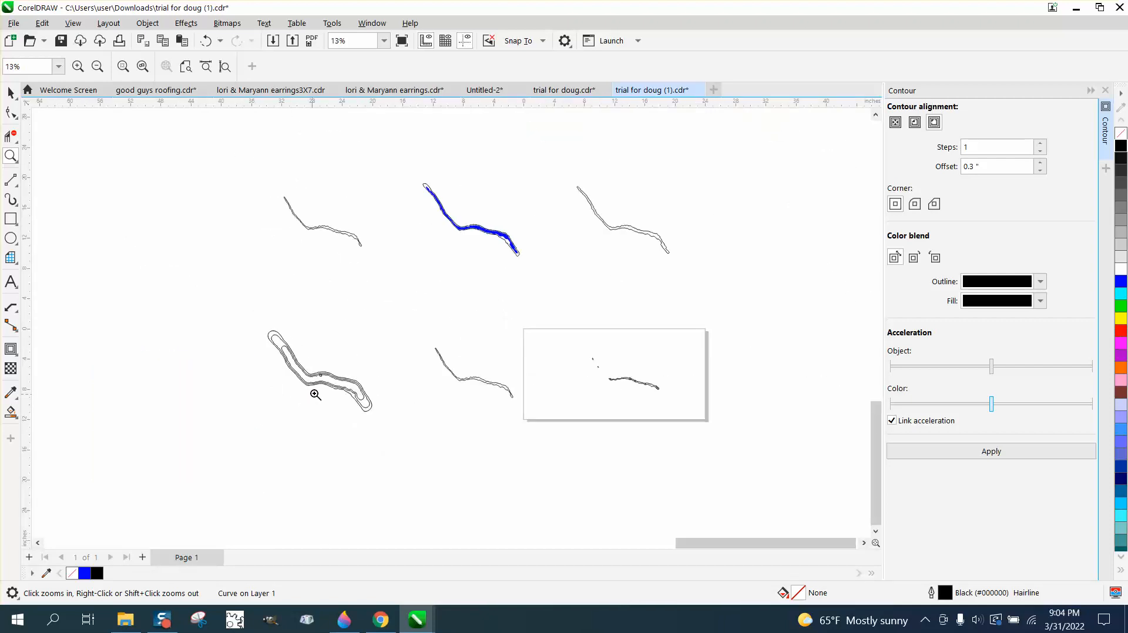
Move the black outline surrounding the blue shape out to the far left end of the upper row of outlines.
left_click(12, 92)
left_click(460, 203)
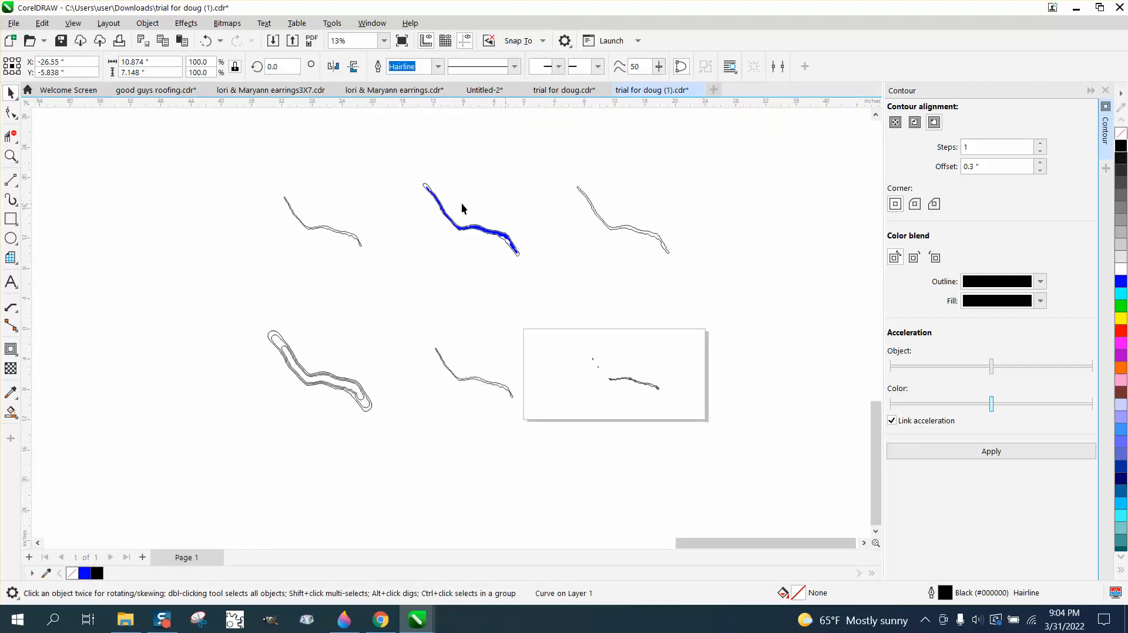
left_click(428, 189)
left_click_drag(379, 201, 176, 197)
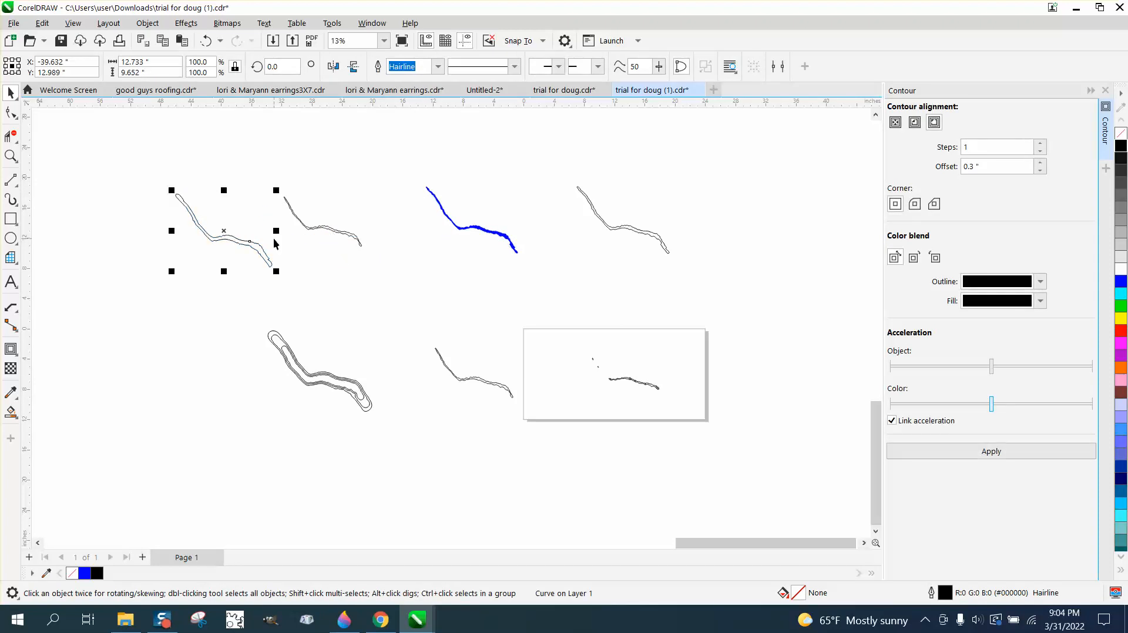
Try a 0.5-inch outside contour on the moved outline, first with mitered and again with round corners, undoing each attempt.
left_click_drag(999, 166, 945, 168)
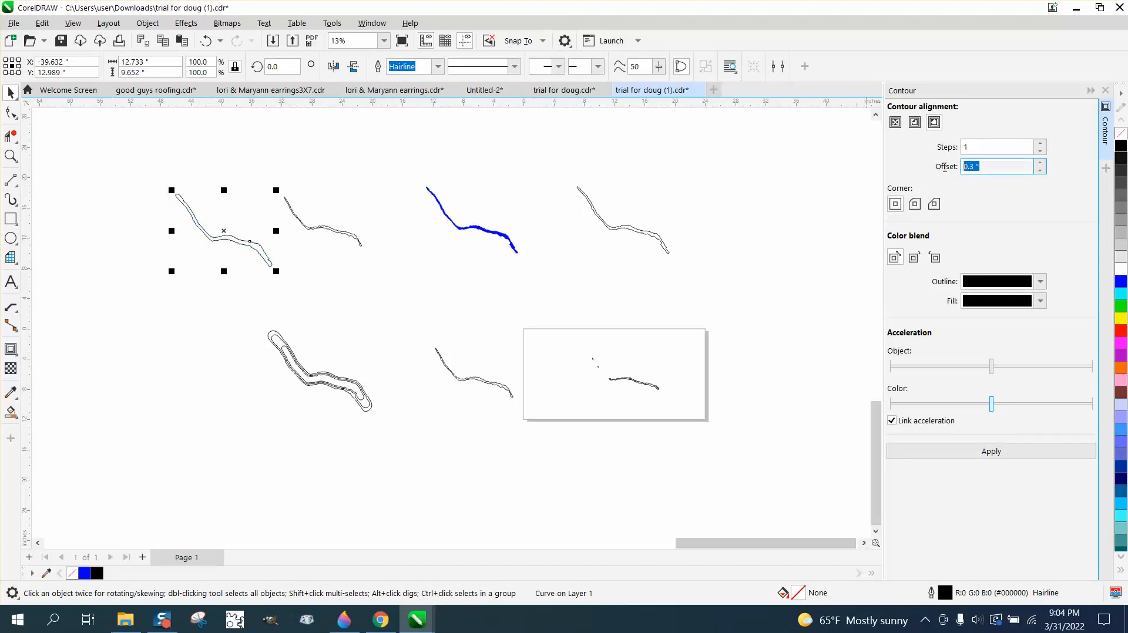
type(".5")
left_click(895, 206)
left_click(992, 451)
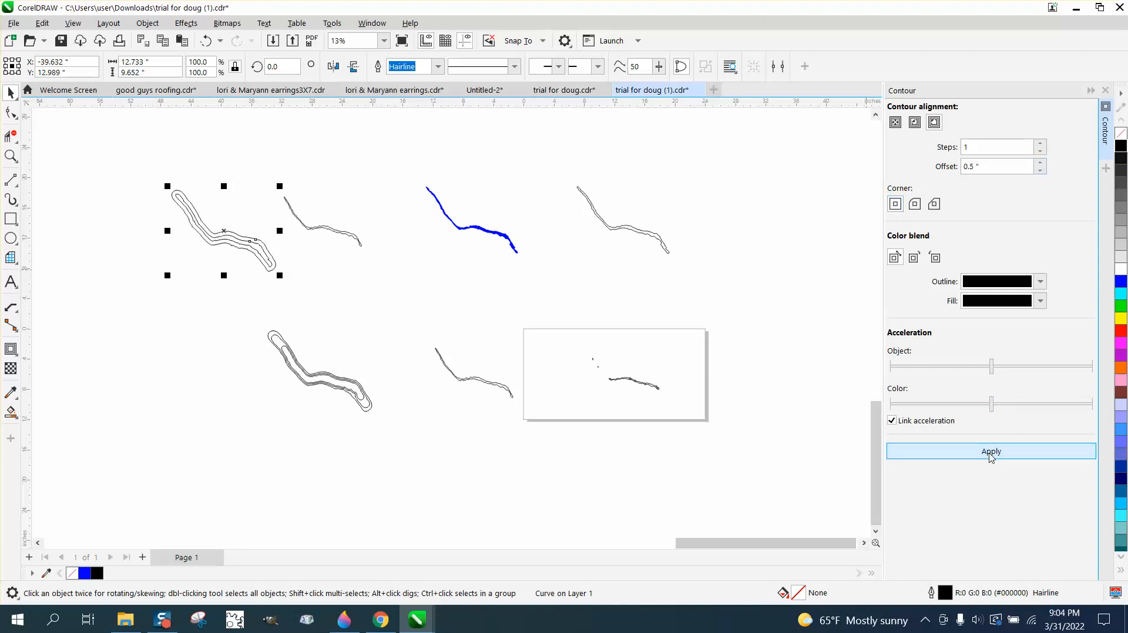
left_click(205, 41)
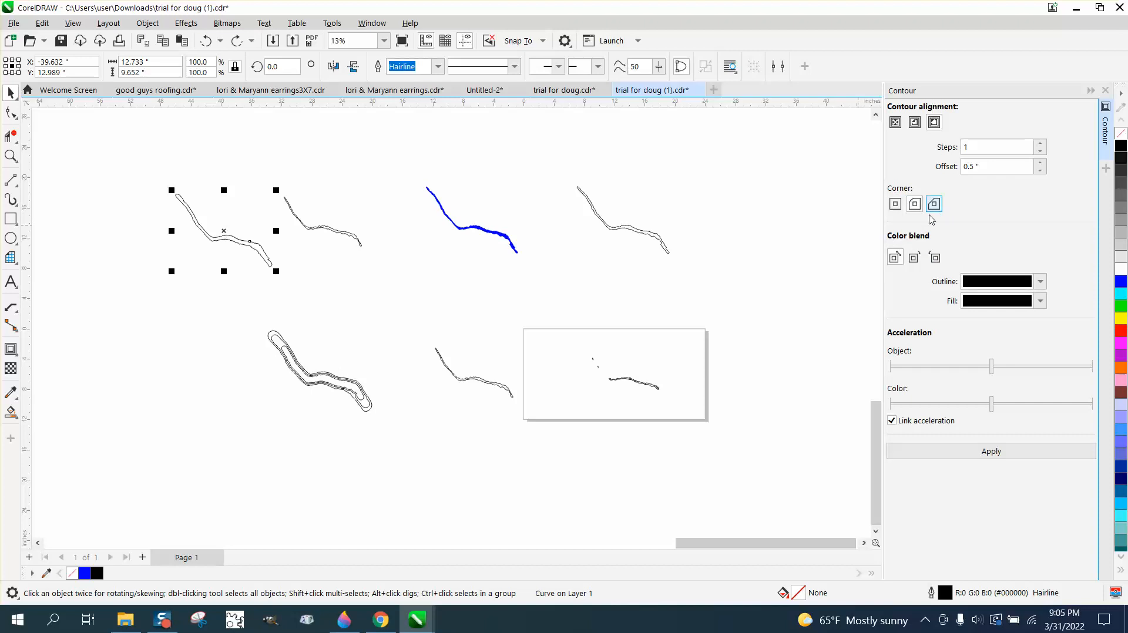
left_click(999, 453)
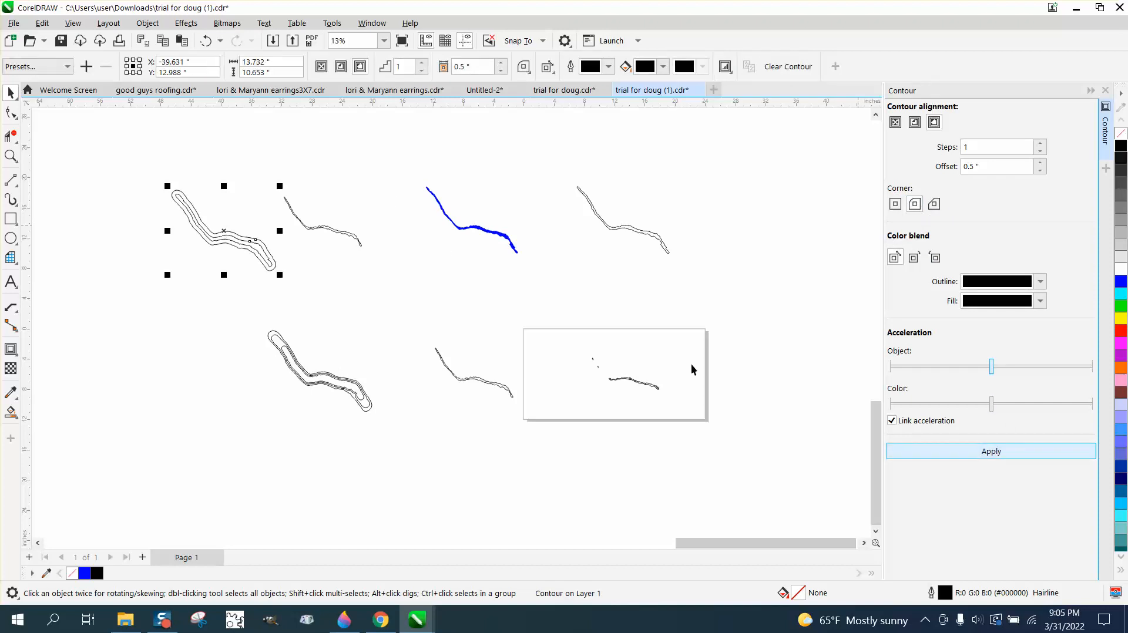
left_click(206, 40)
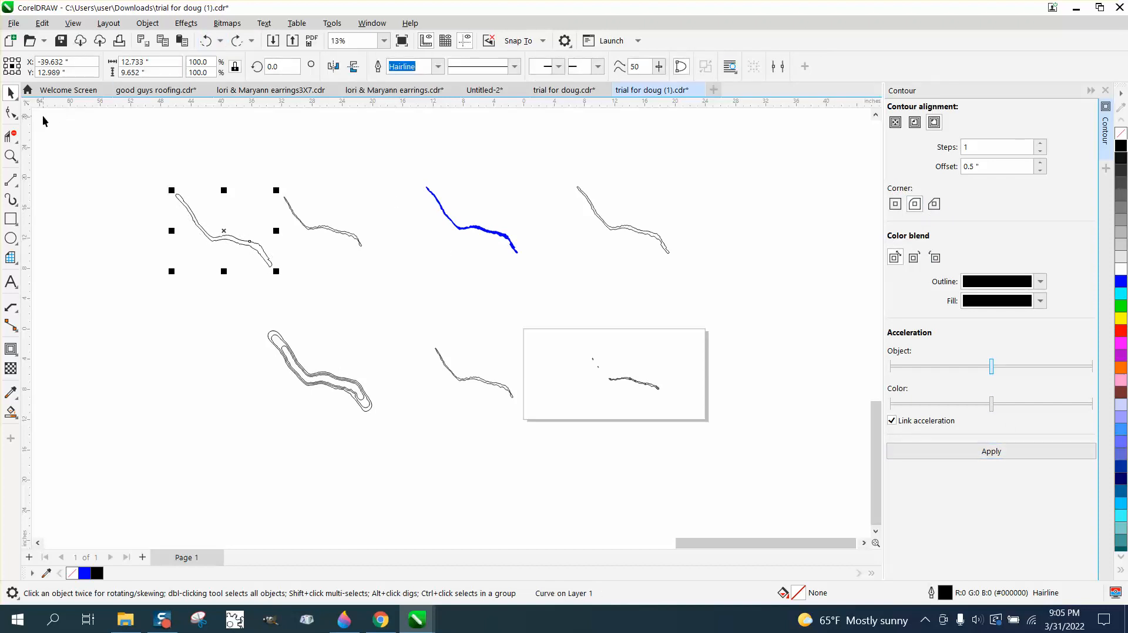
left_click(10, 157)
left_click_drag(162, 181, 281, 281)
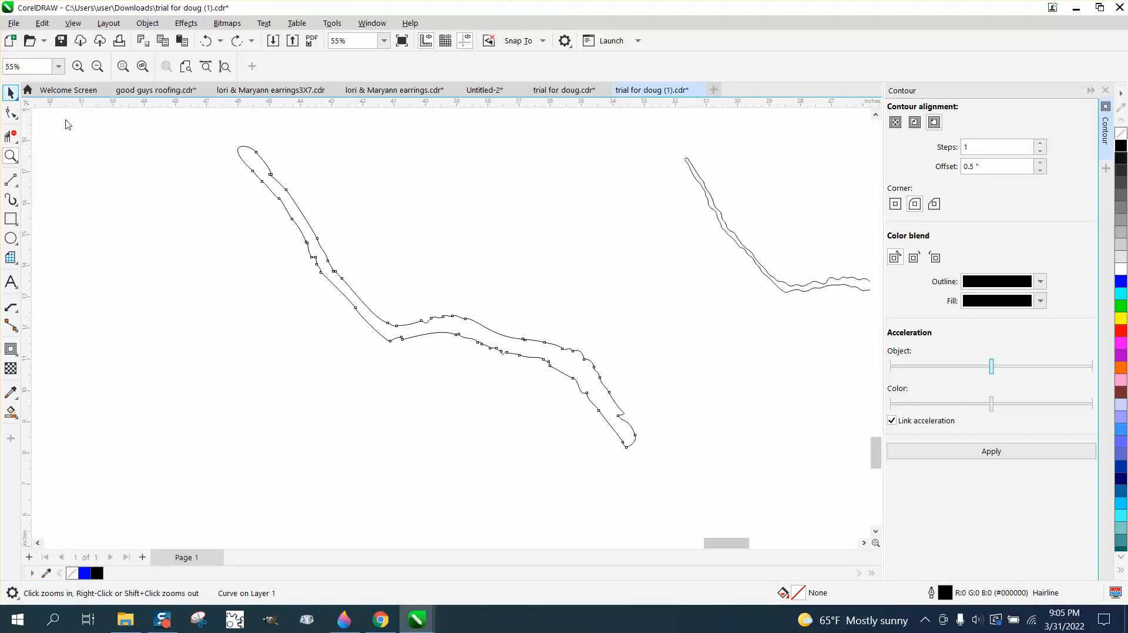
left_click(10, 93)
scroll(490, 285, "down", 3)
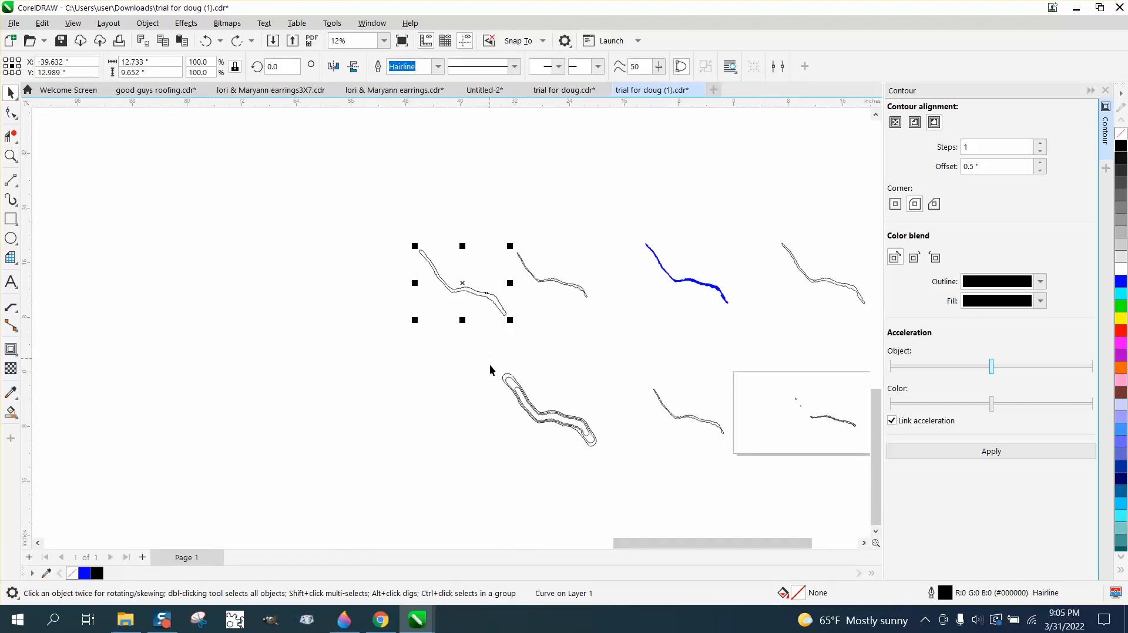
Select the three nested outlines and pull the node at the outermost outline's upper end about 1.1 inches diagonally outward, up and left.
left_click_drag(490, 367, 676, 497)
key("z")
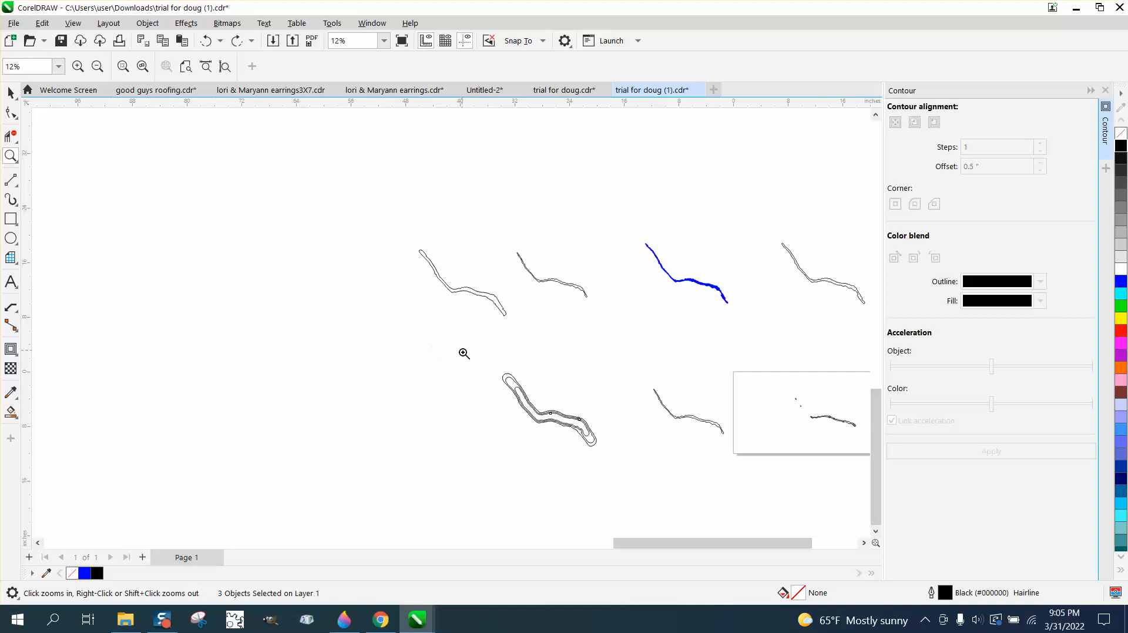
scroll(625, 470, "up", 3)
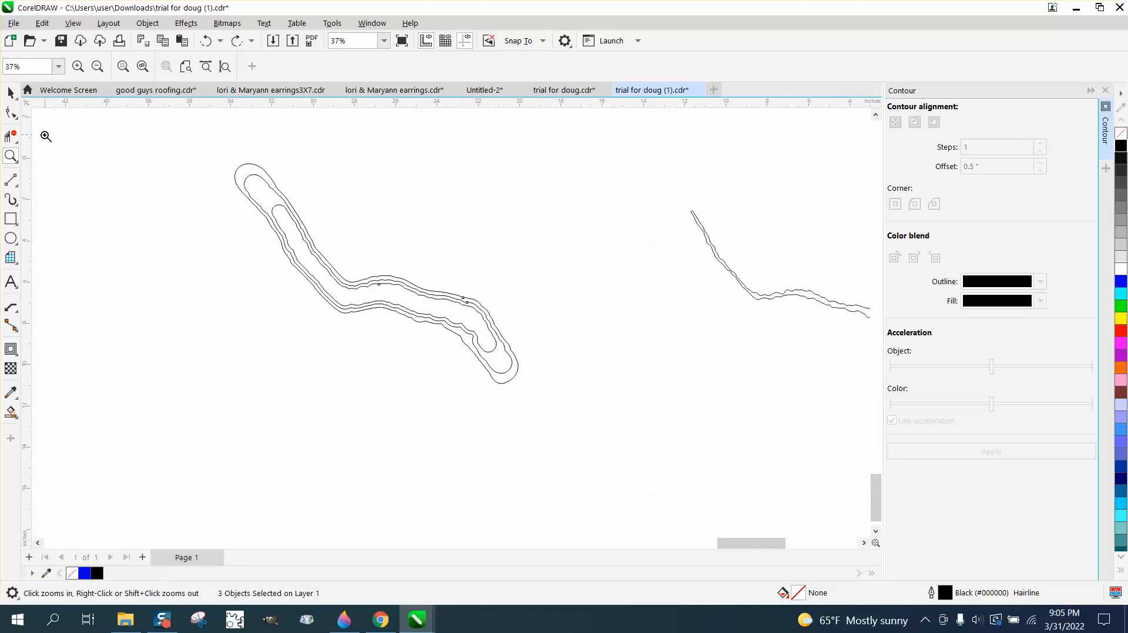
left_click(12, 113)
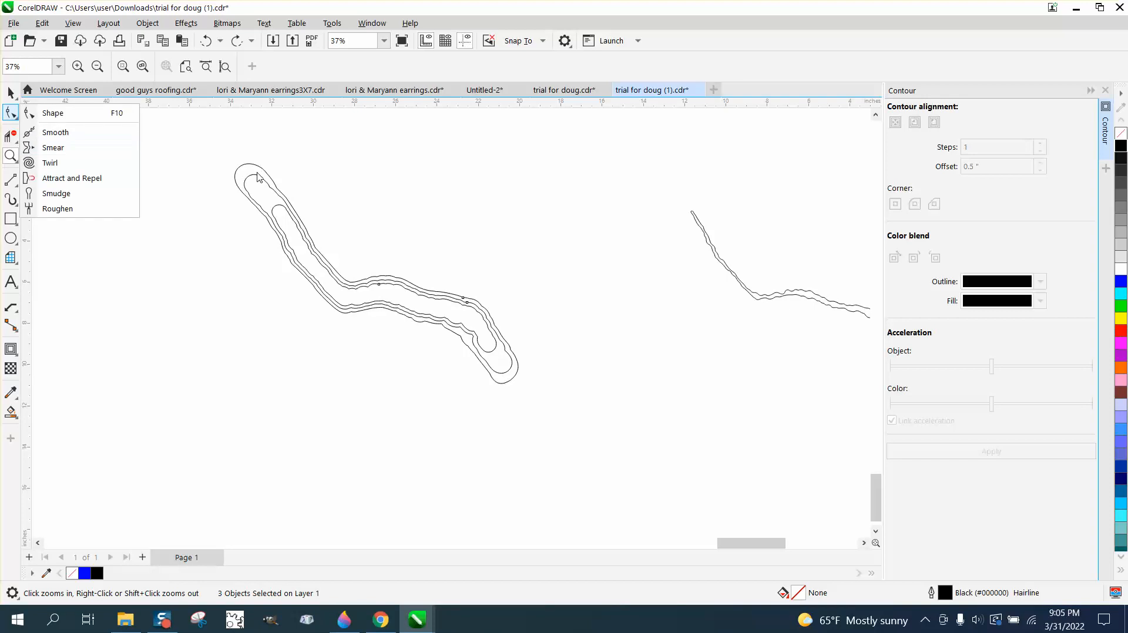
left_click(59, 113)
left_click_drag(240, 171, 224, 151)
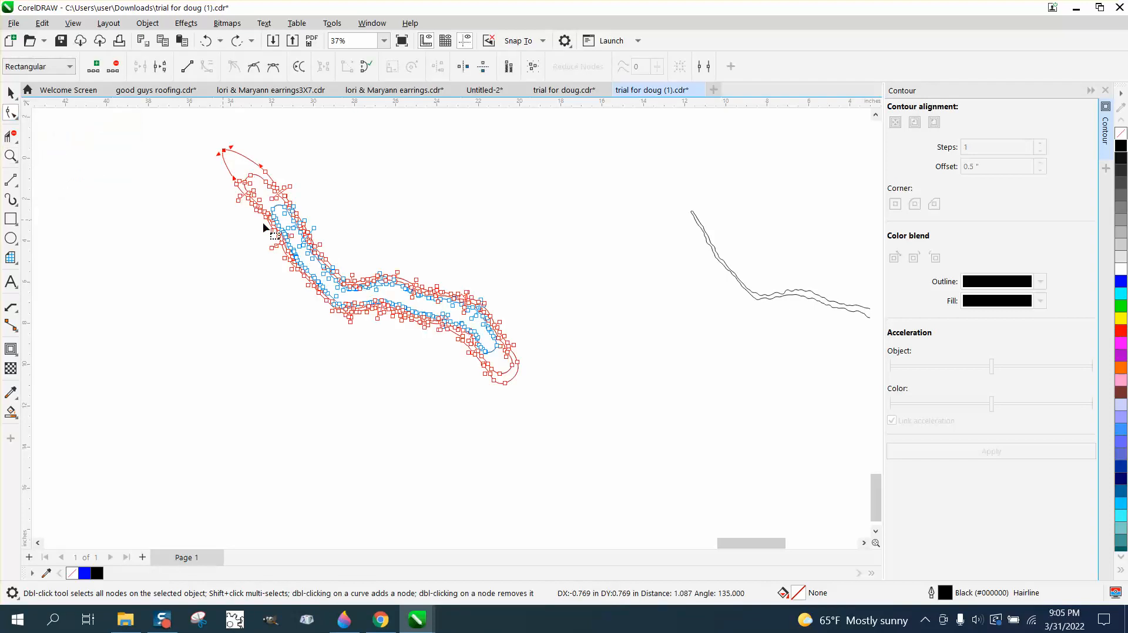
left_click(206, 230)
Reshape the curve beside the pulled-out tip of the outermost outline so that its left side bends inward.
key("z")
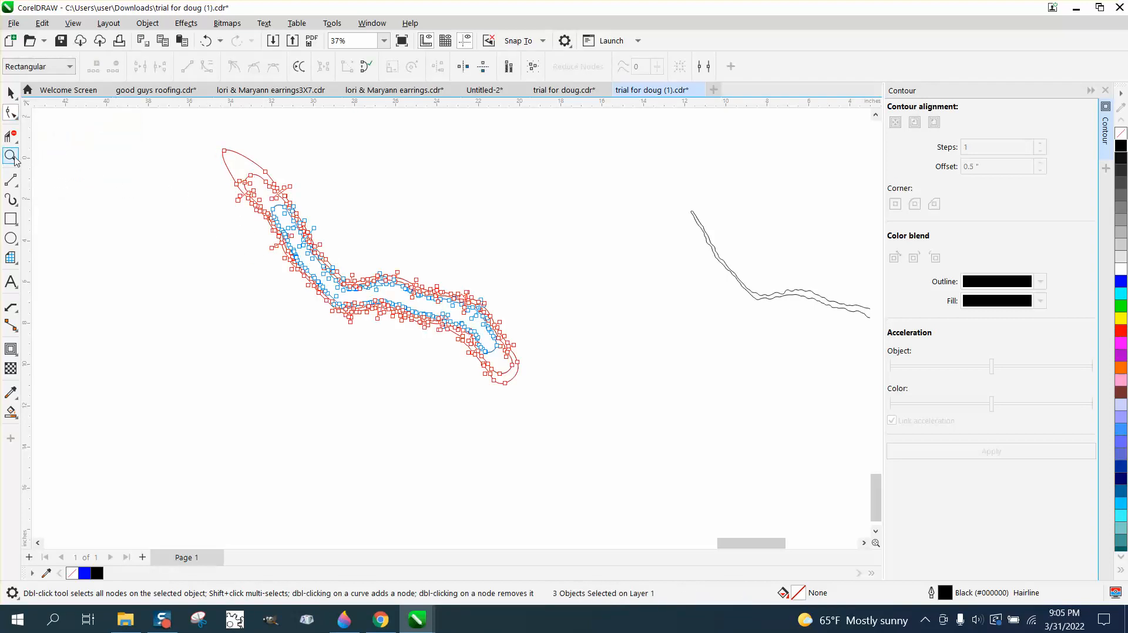
left_click_drag(217, 144, 613, 457)
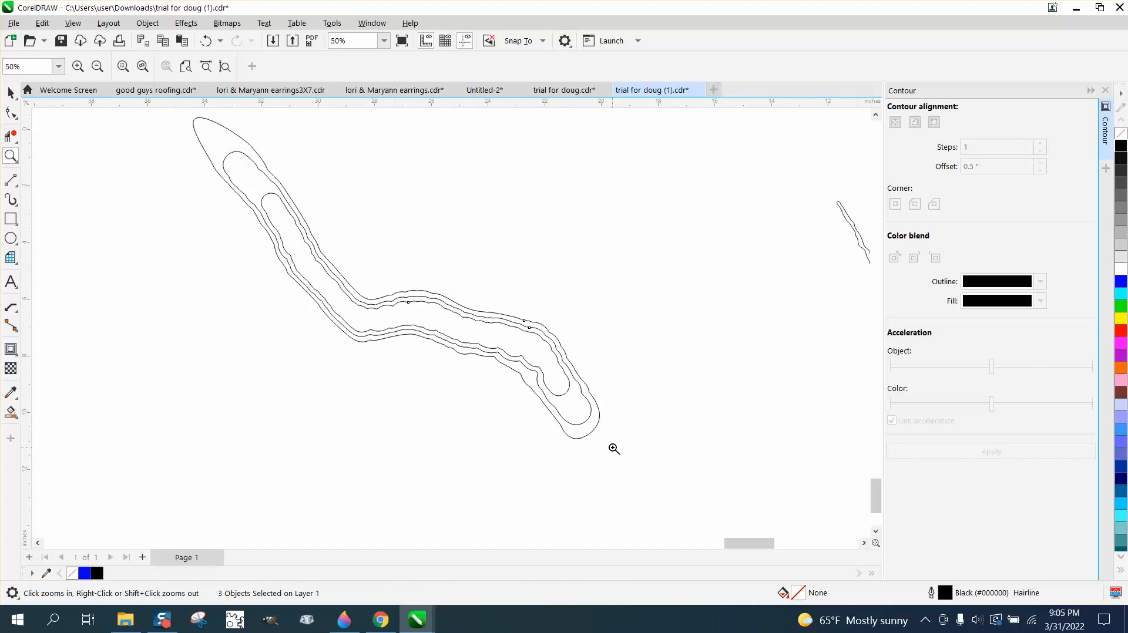
key("F10")
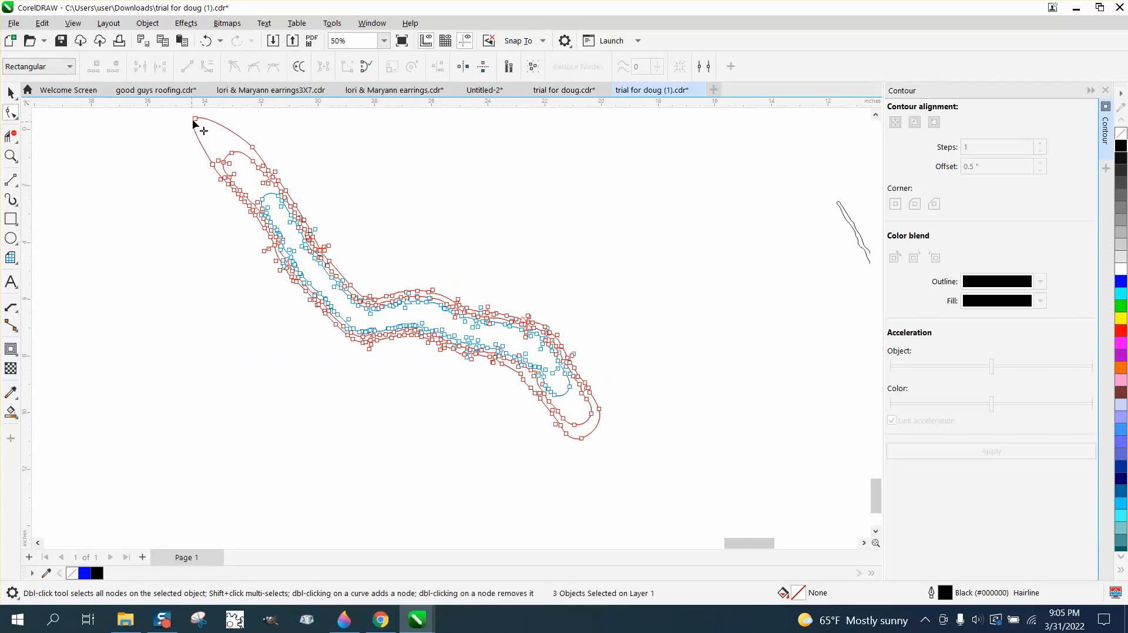
left_click(194, 120)
left_click_drag(191, 126, 218, 144)
scroll(241, 266, "down", 2)
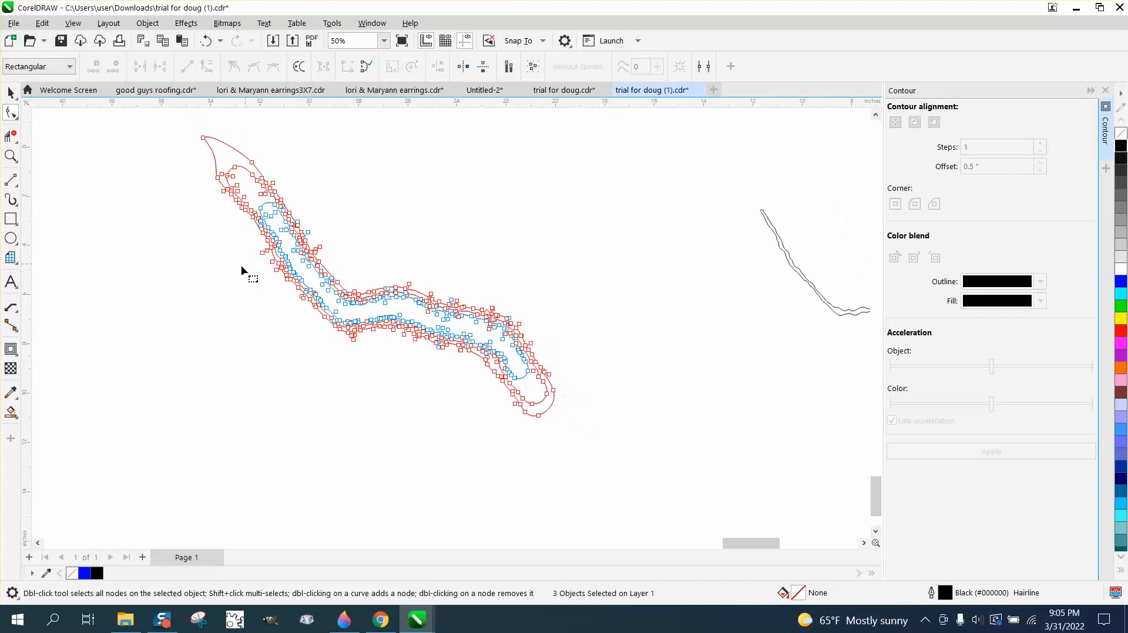
left_click(17, 100)
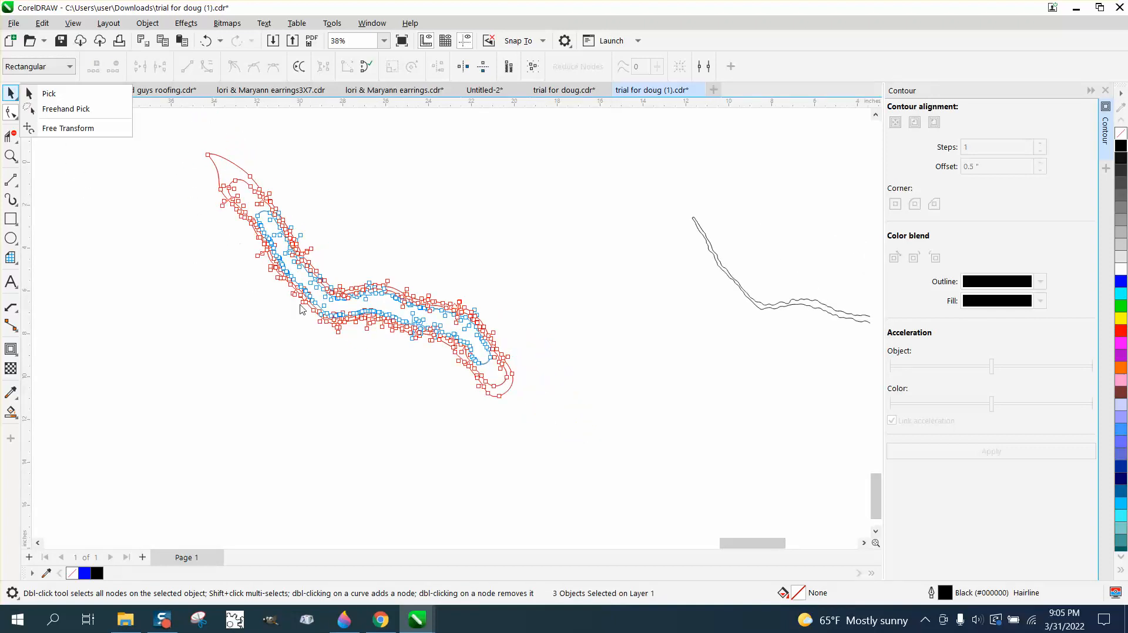
left_click(48, 93)
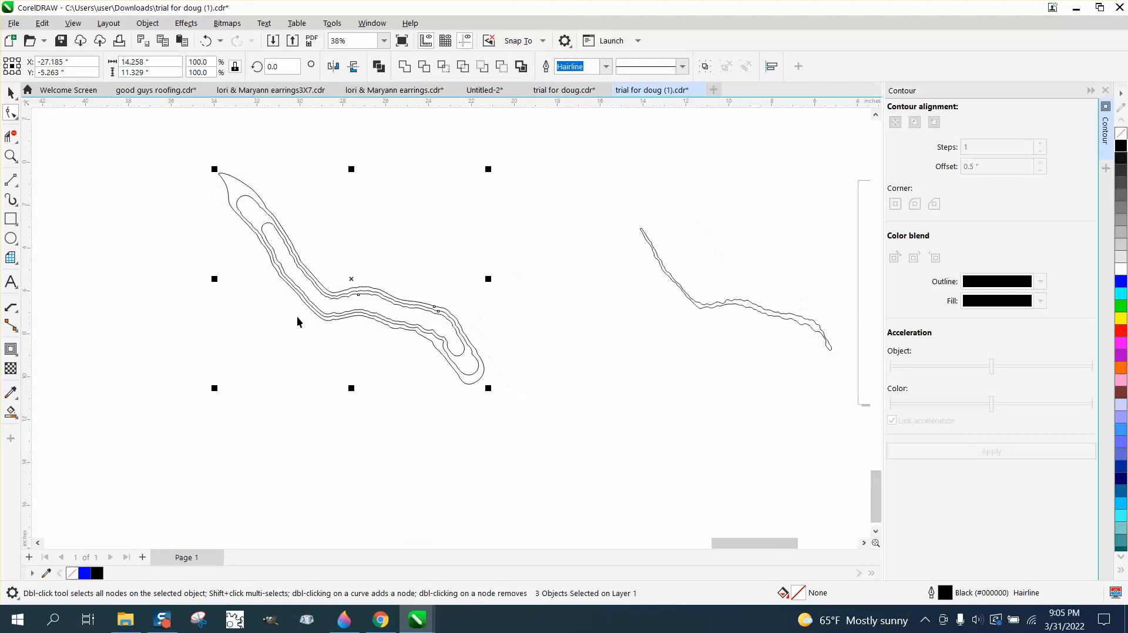
scroll(388, 337, "down", 6)
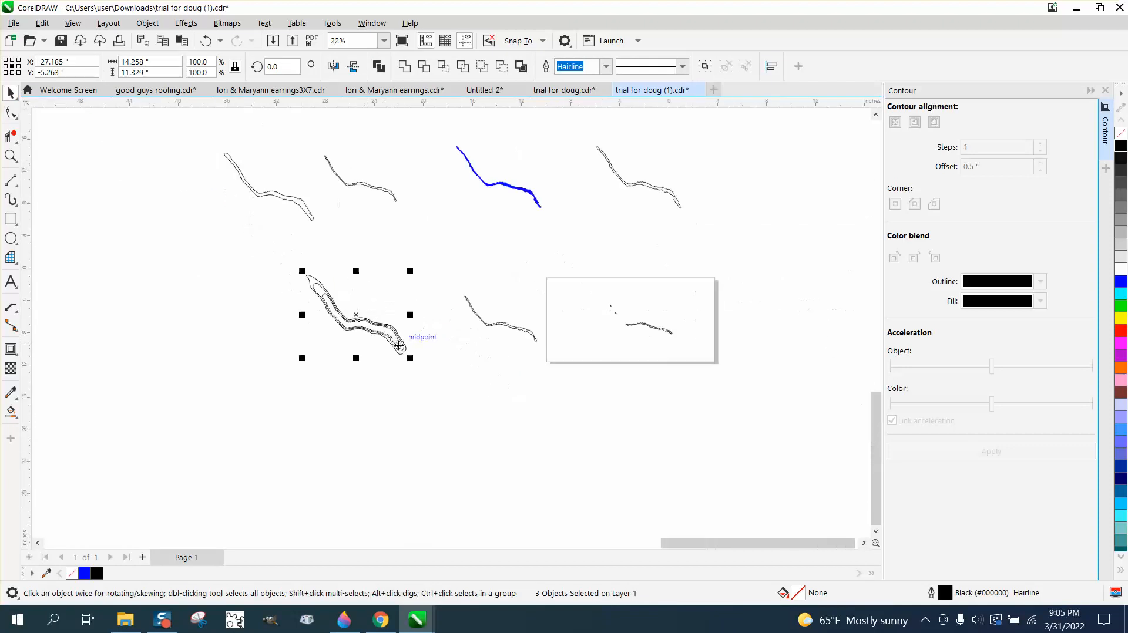
left_click(11, 156)
scroll(302, 284, "down", 1)
left_click_drag(367, 328, 433, 366)
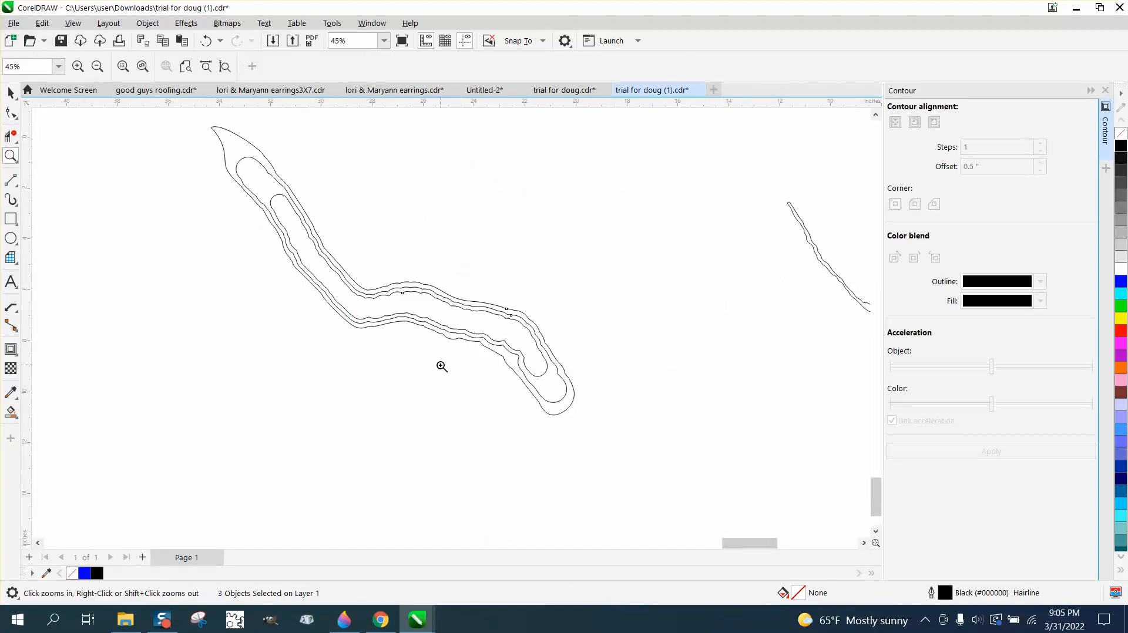